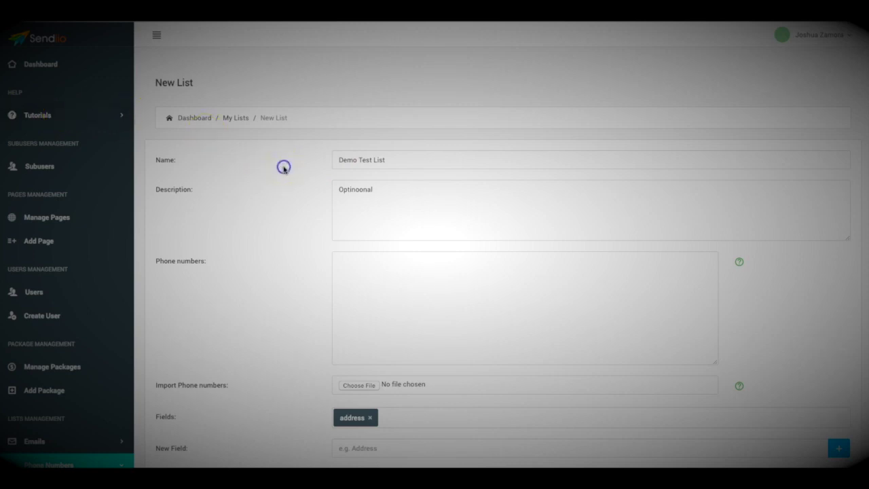
scroll(301, 174, "down", 2)
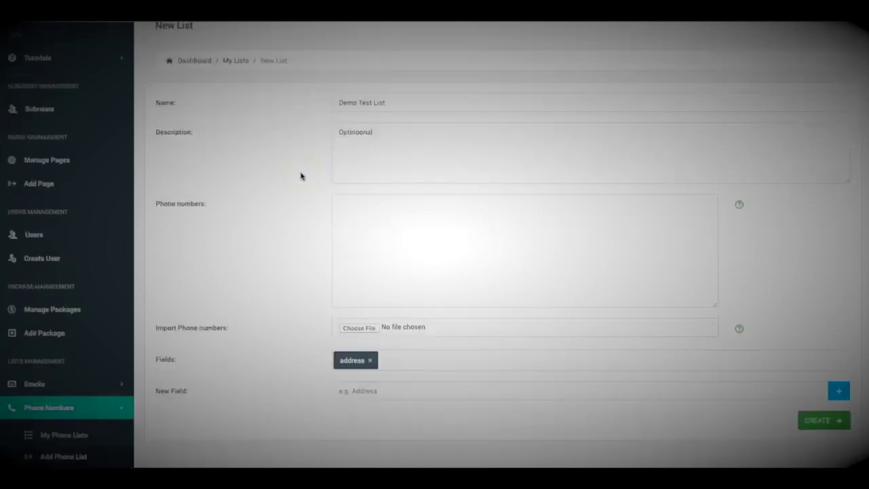
scroll(216, 319, "down", 2)
scroll(228, 295, "up", 3)
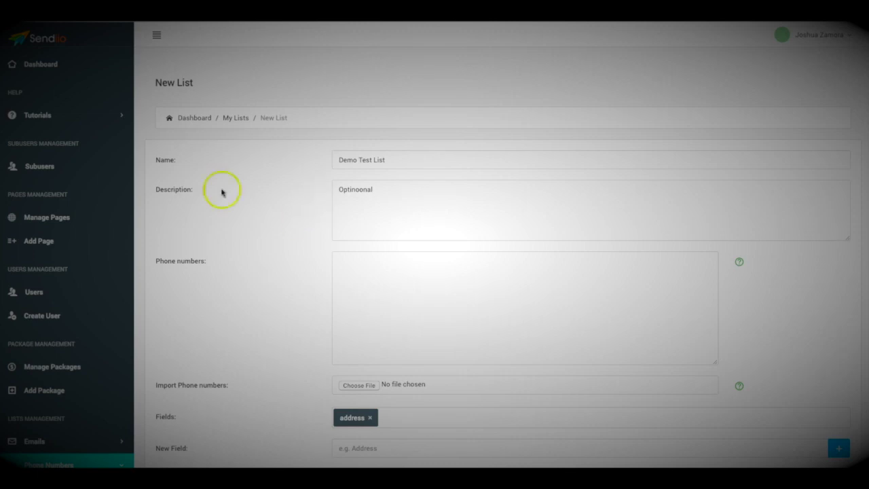
left_click(300, 176)
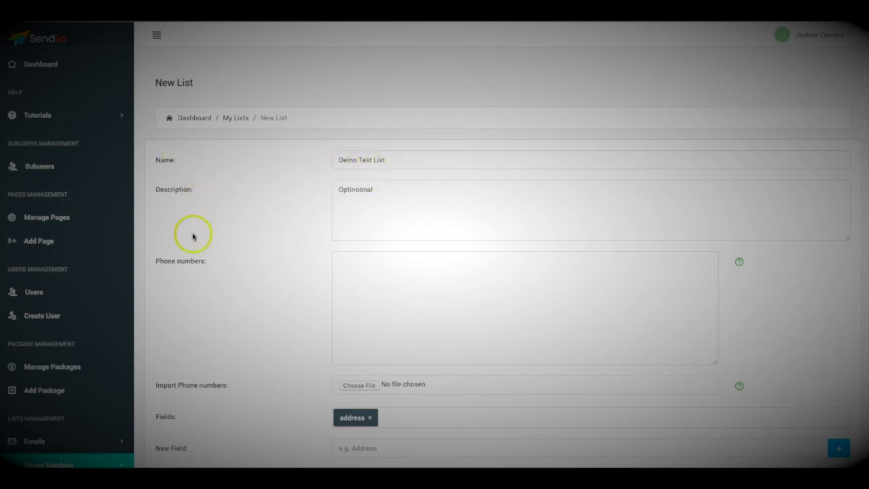
scroll(190, 244, "down", 3)
scroll(178, 337, "up", 3)
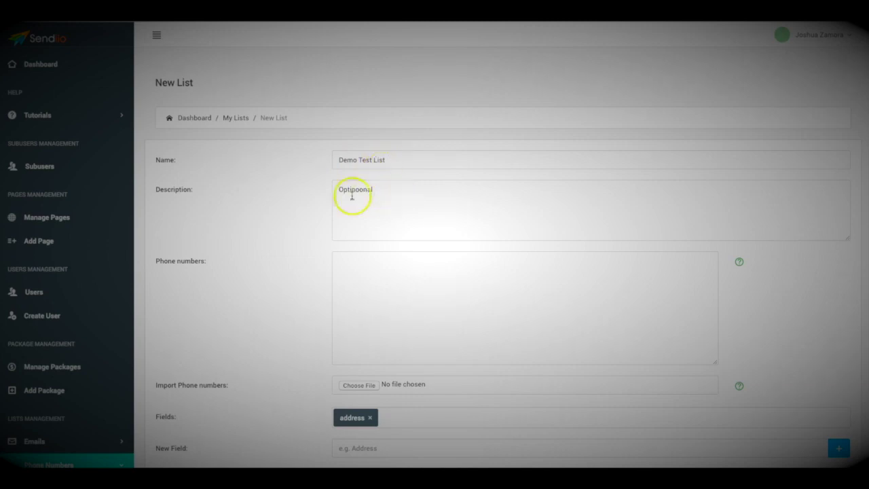
Step: Paste the four phone numbers, one per line, into the new list's phone numbers field
left_click(426, 284)
key("ctrl+v")
scroll(314, 239, "down", 1)
scroll(326, 245, "down", 2)
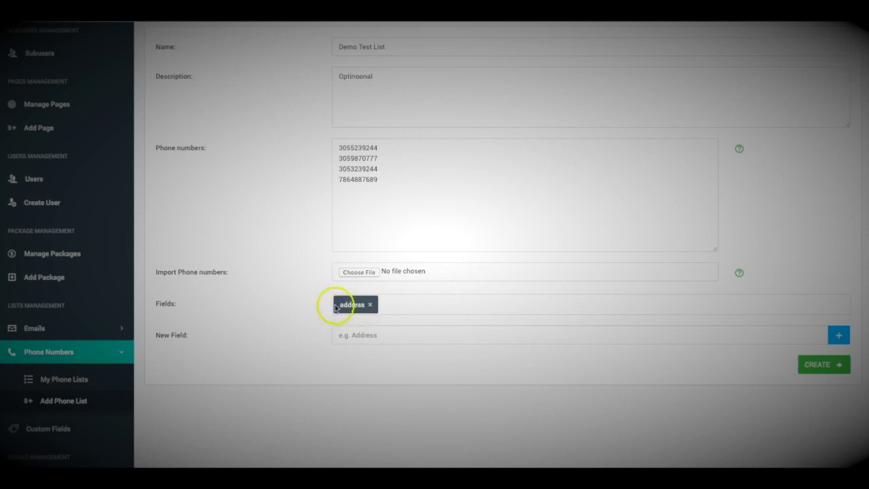
scroll(312, 301, "up", 1)
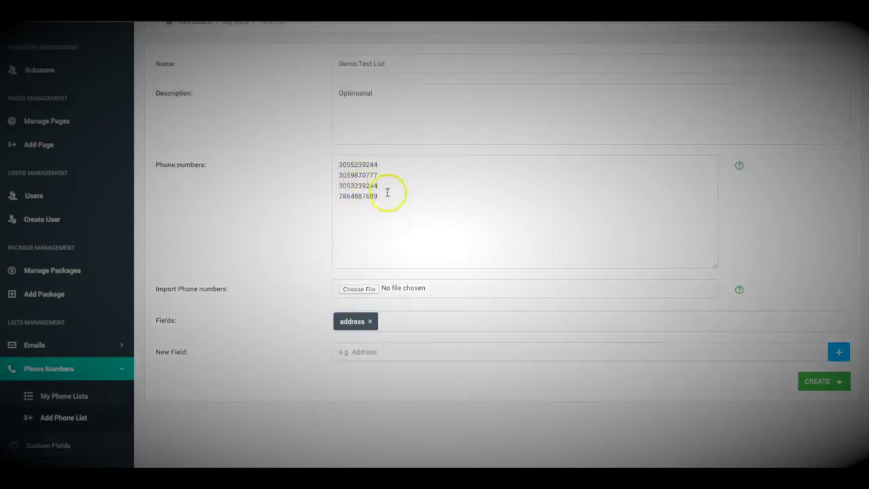
scroll(351, 231, "up", 1)
scroll(362, 227, "down", 1)
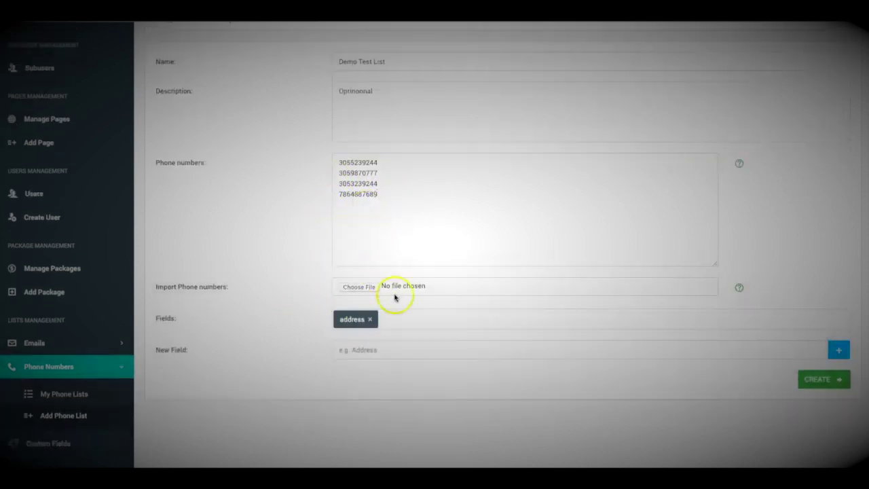
Step: Remove the address field from the new list's selected fields
left_click(370, 320)
left_click(295, 332)
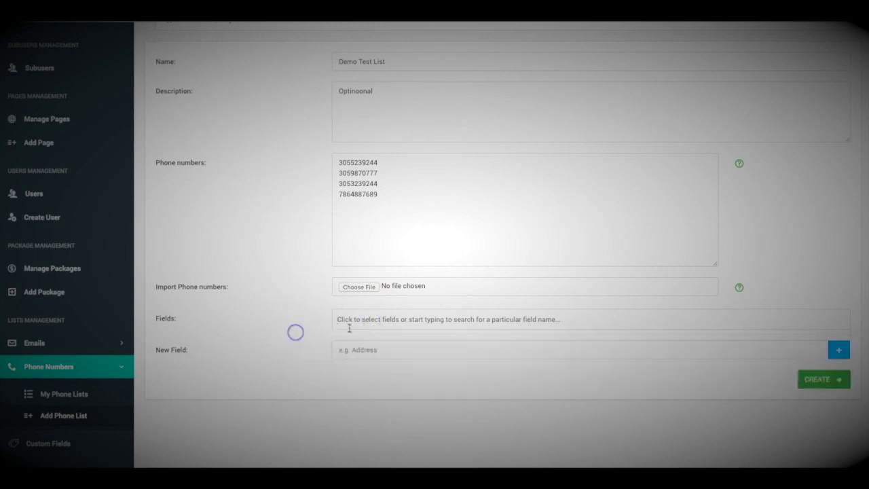
scroll(296, 292, "up", 1)
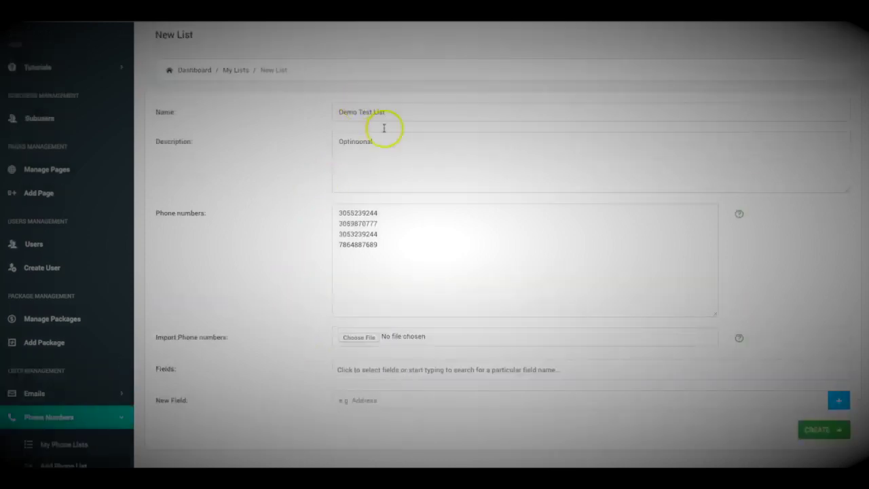
scroll(224, 242, "down", 1)
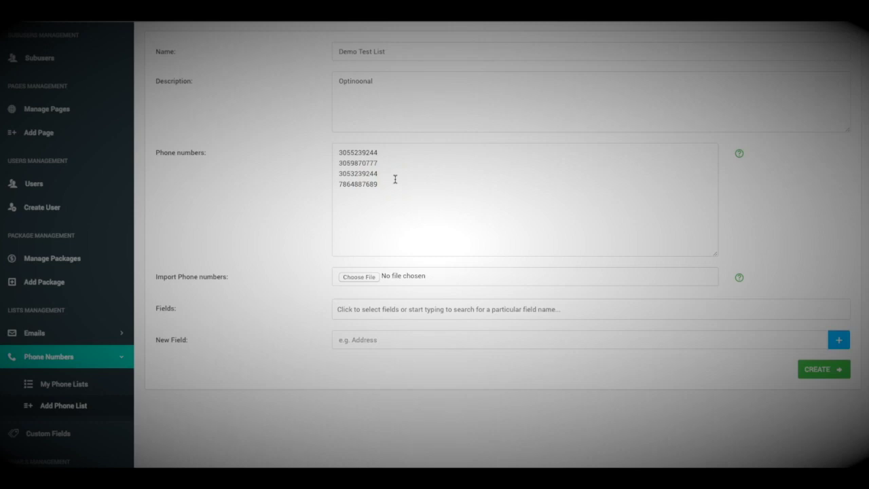
Step: View the help note on bulk importing phone numbers and close it
left_click(738, 277)
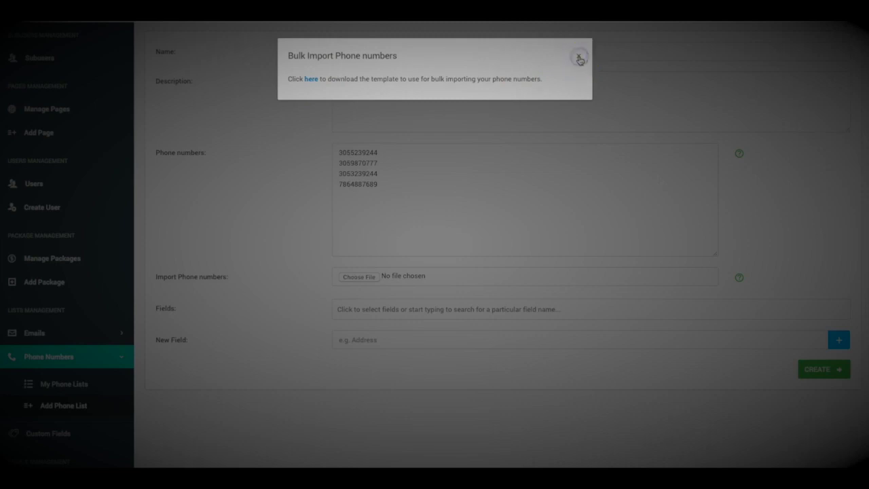
left_click(580, 58)
scroll(317, 200, "up", 3)
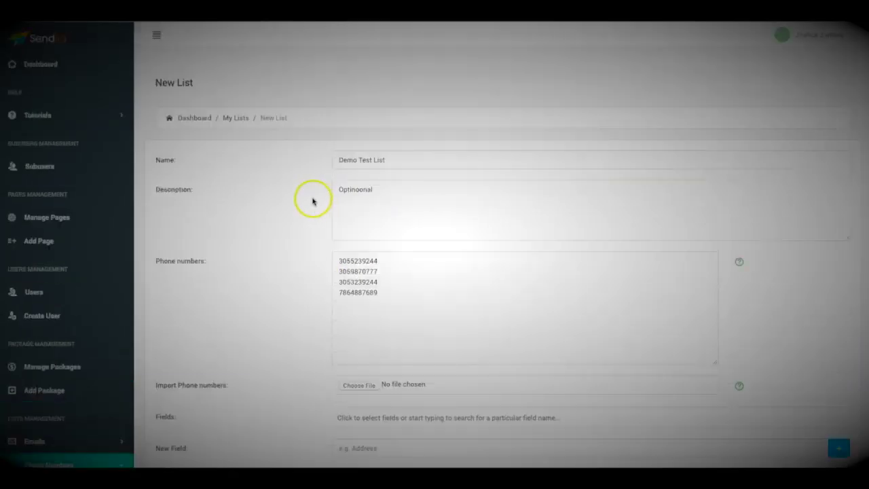
Step: Create the Demo Test List with the entered phone numbers
scroll(313, 201, "down", 1)
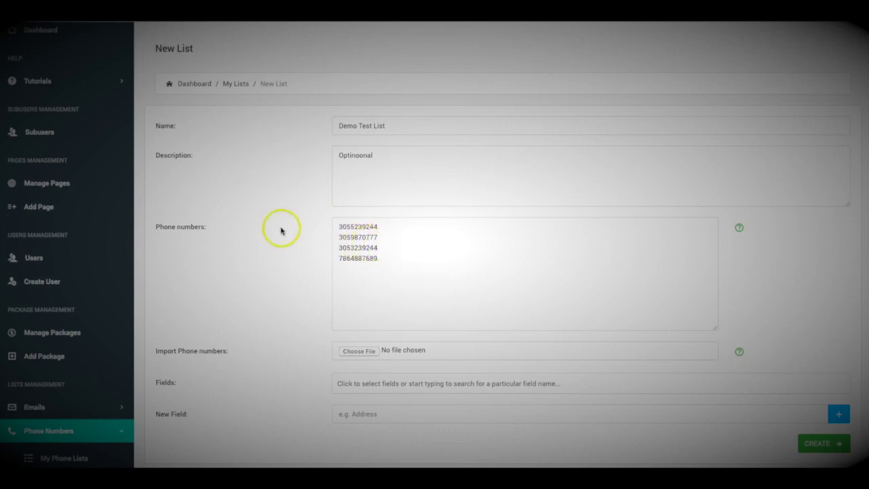
scroll(299, 231, "down", 4)
scroll(568, 325, "up", 4)
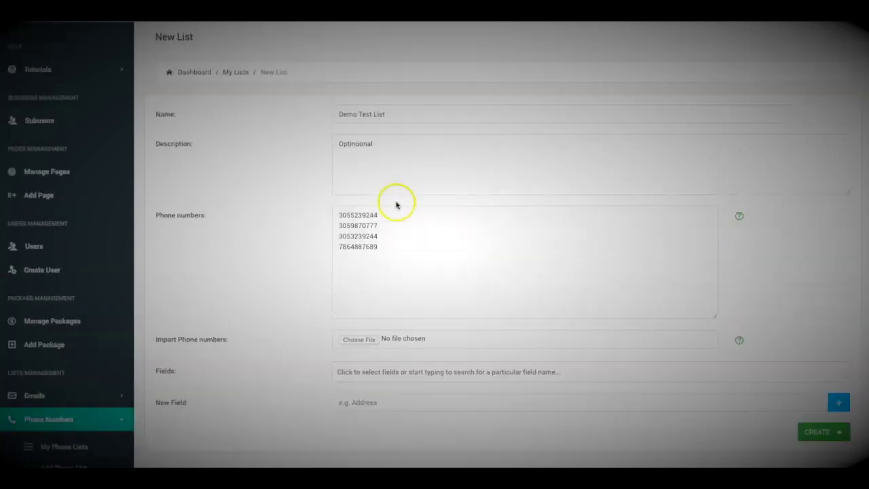
scroll(392, 192, "down", 4)
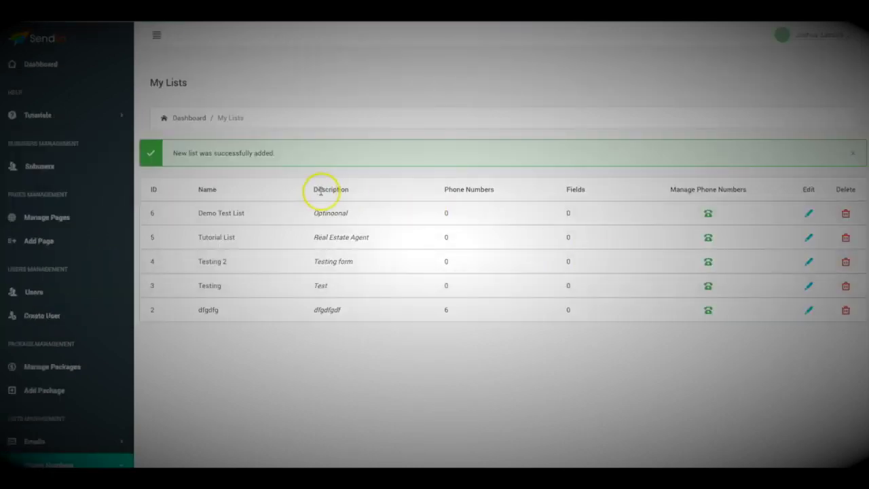
Step: Open the Demo Test List for editing from the phone lists overview and look through its settings
scroll(320, 190, "down", 5)
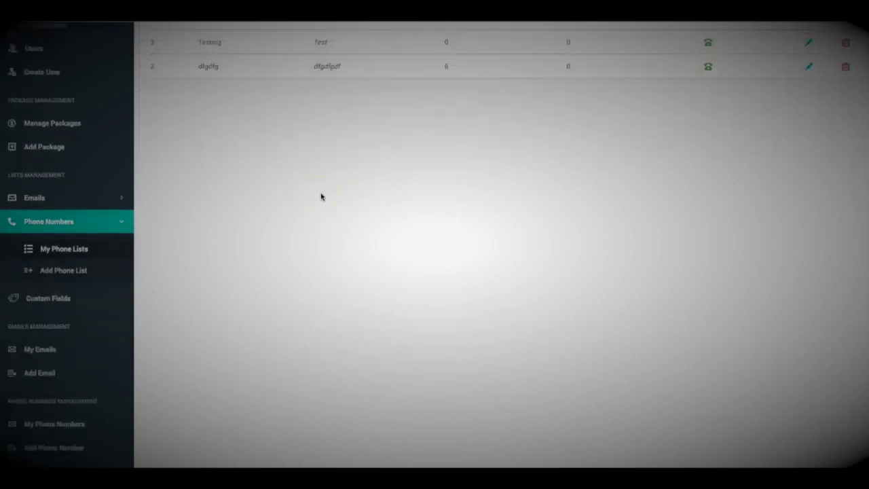
scroll(322, 195, "down", 1)
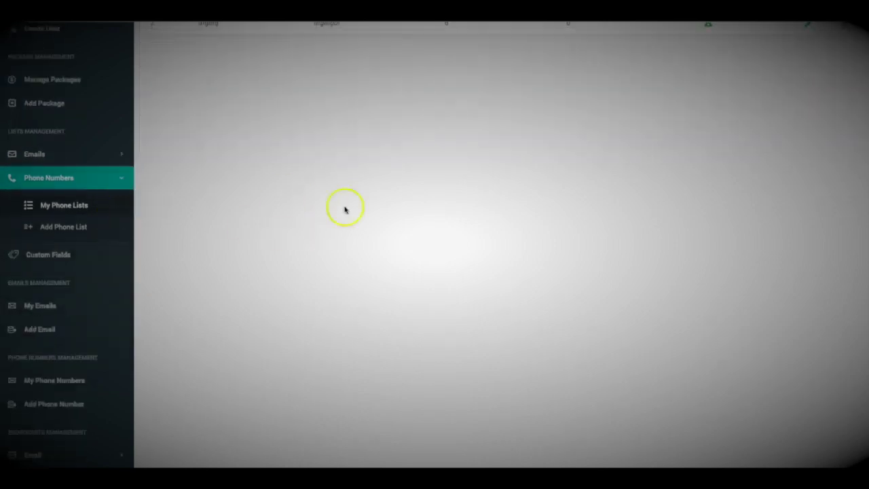
scroll(404, 217, "up", 5)
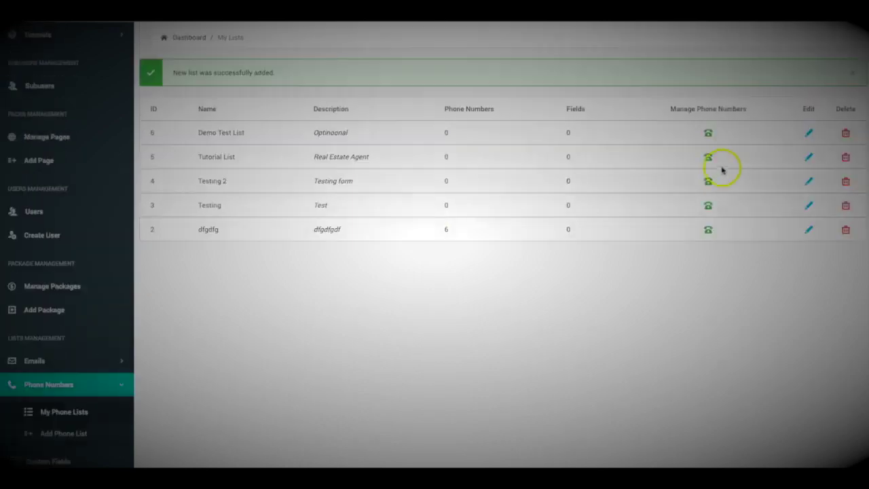
left_click(810, 133)
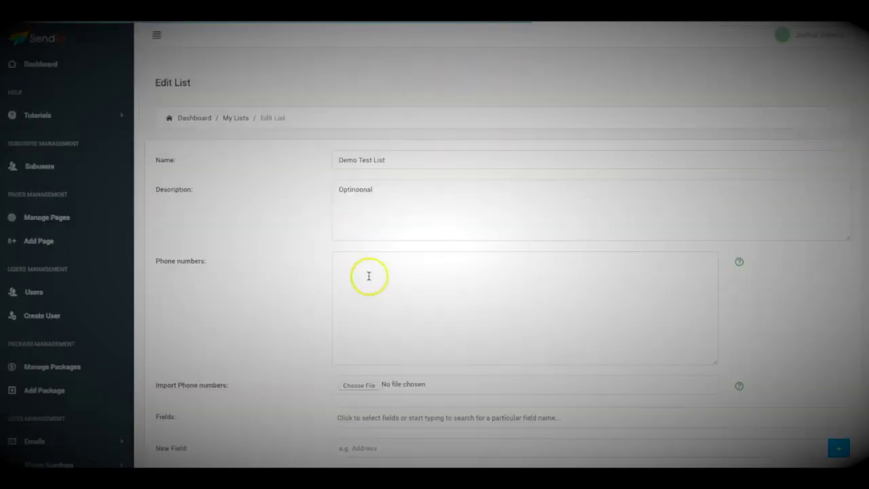
scroll(237, 252, "down", 5)
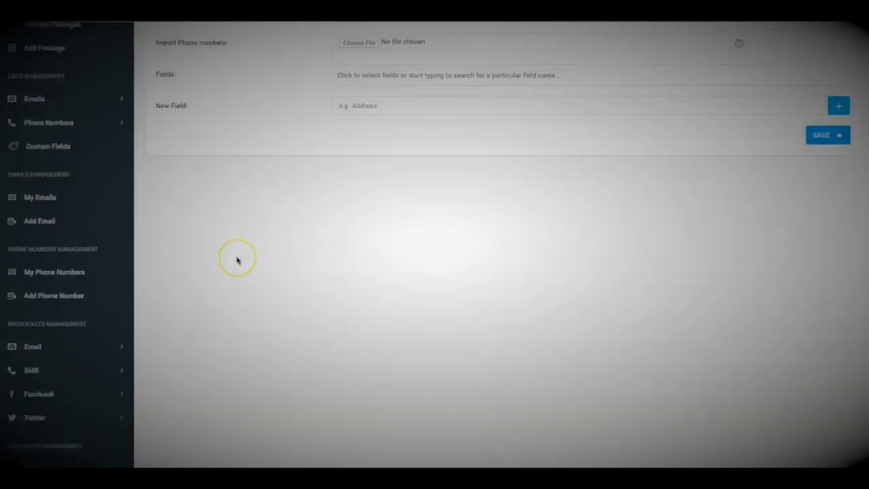
Step: Open the form for adding a single phone number and look at the lists it can be assigned to
scroll(238, 259, "up", 1)
left_click(51, 340)
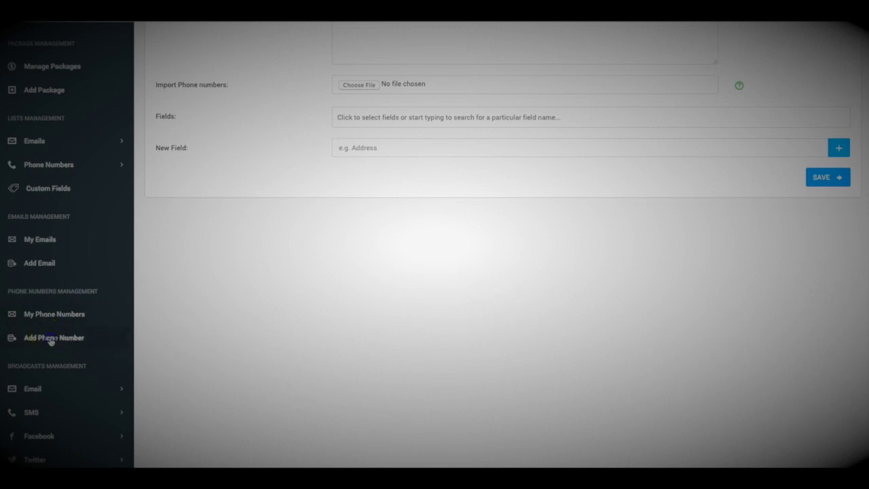
left_click(382, 157)
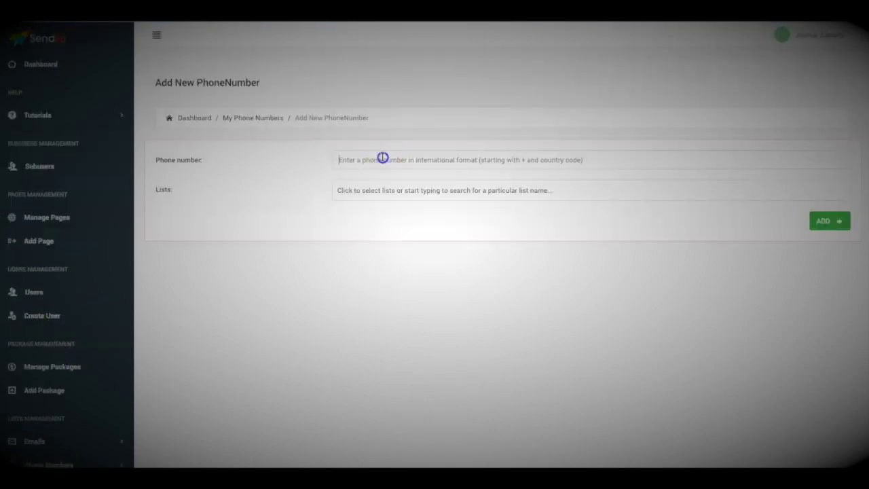
left_click(386, 189)
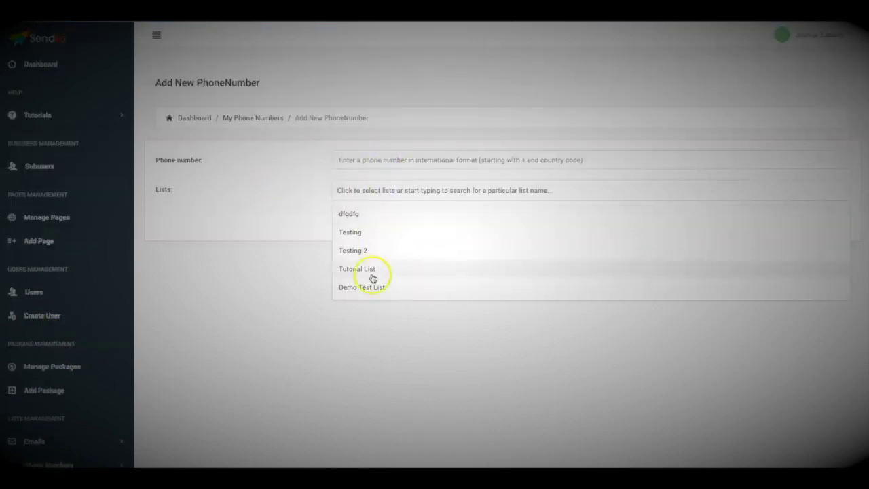
left_click(279, 259)
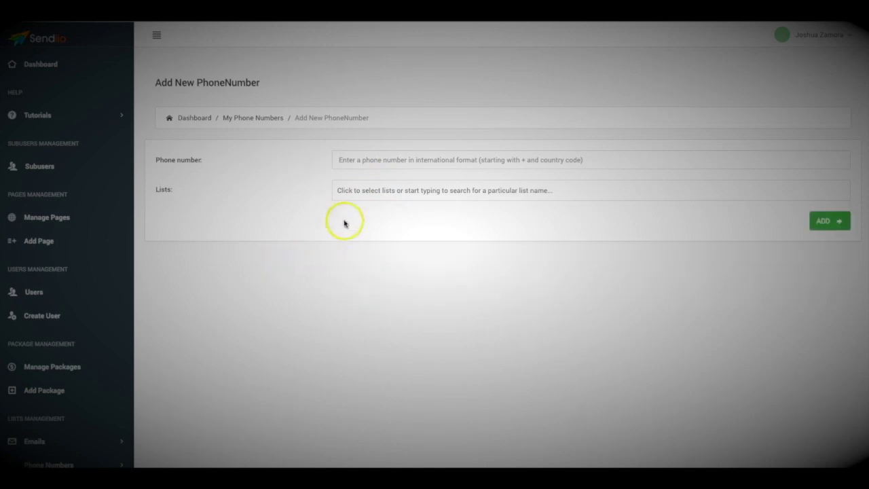
Step: Start a new SMS broadcast and name it "Test Demo"
scroll(254, 277, "down", 1)
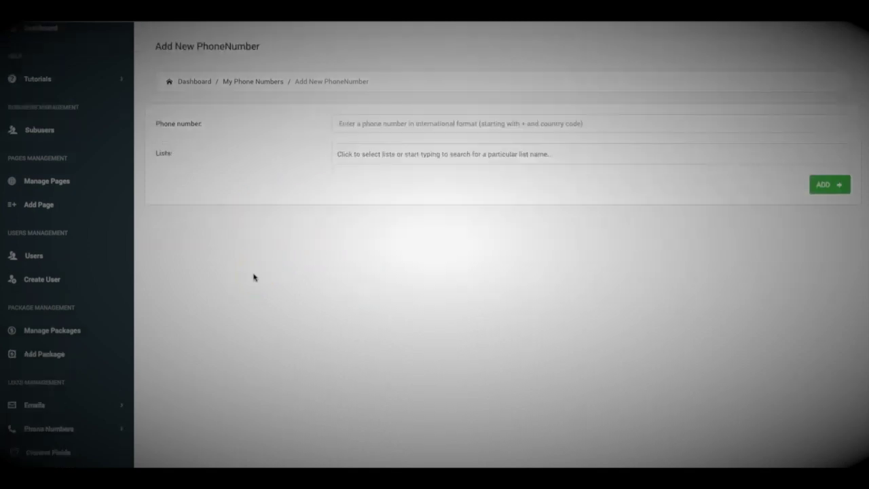
scroll(253, 277, "down", 1)
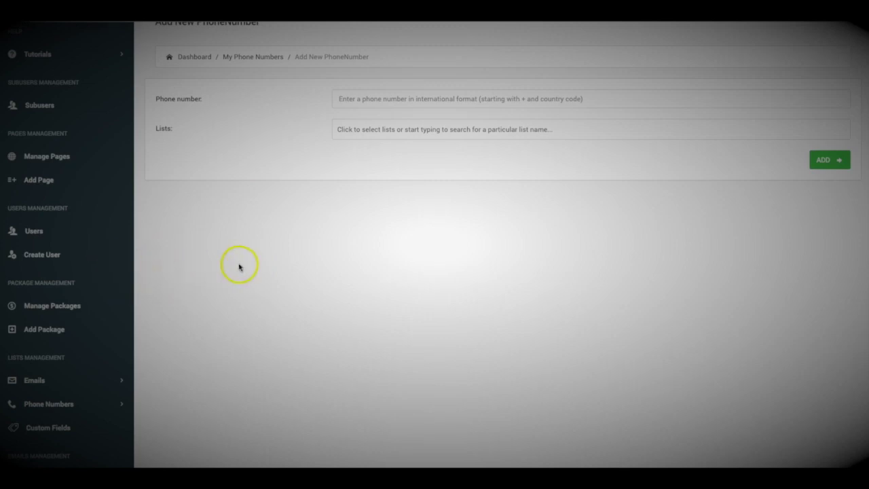
scroll(239, 267, "down", 1)
scroll(238, 267, "down", 10)
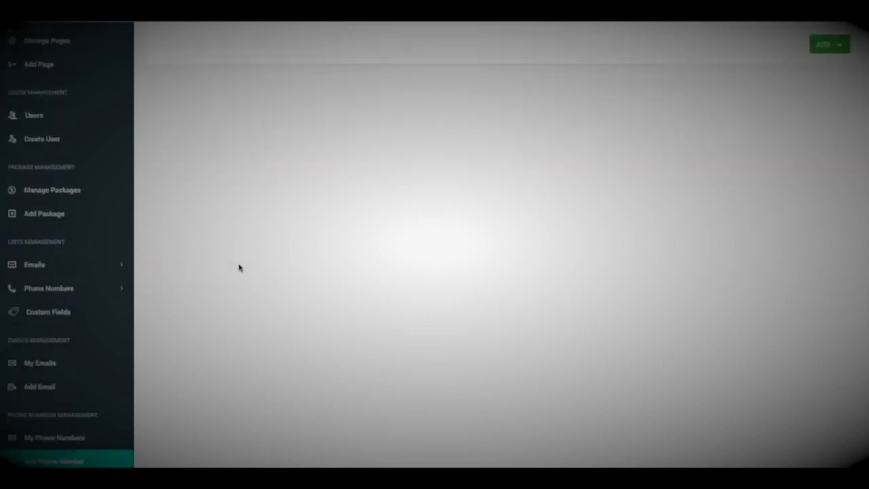
scroll(238, 268, "down", 3)
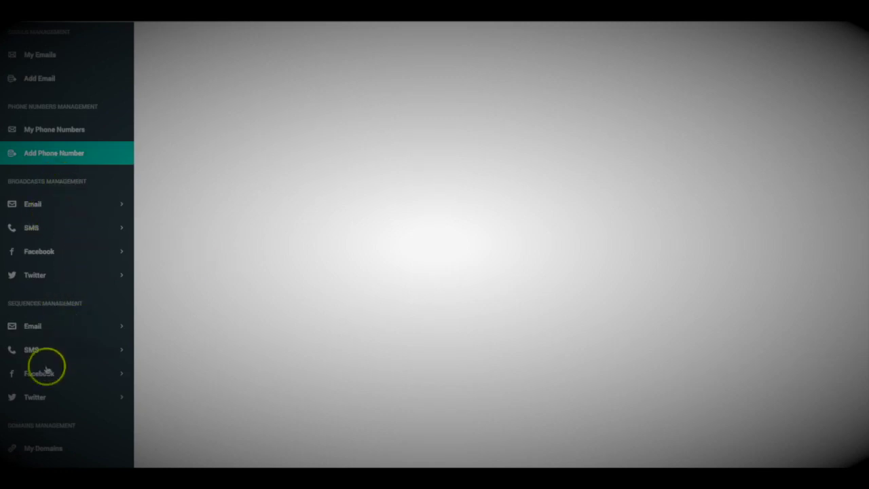
left_click(48, 230)
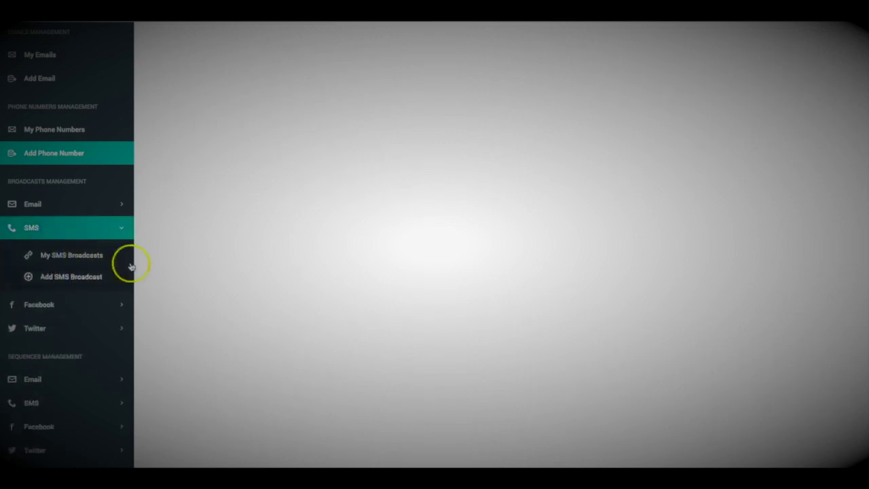
left_click(368, 161)
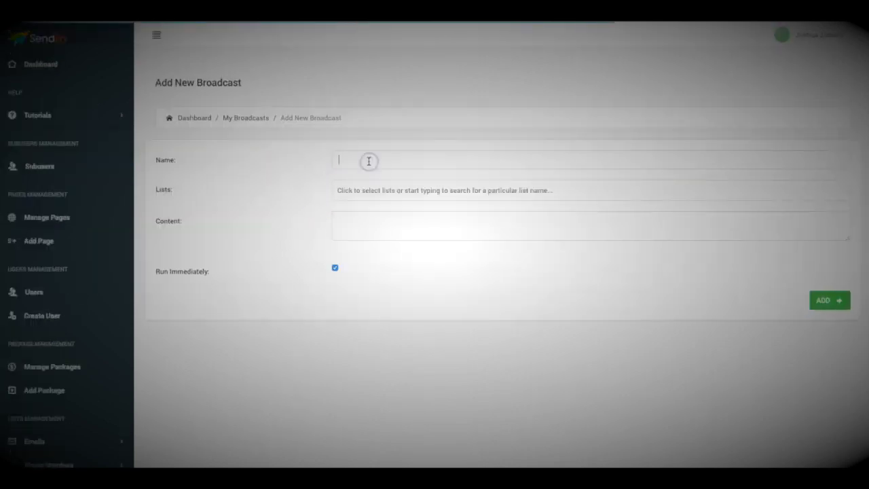
type("Test e")
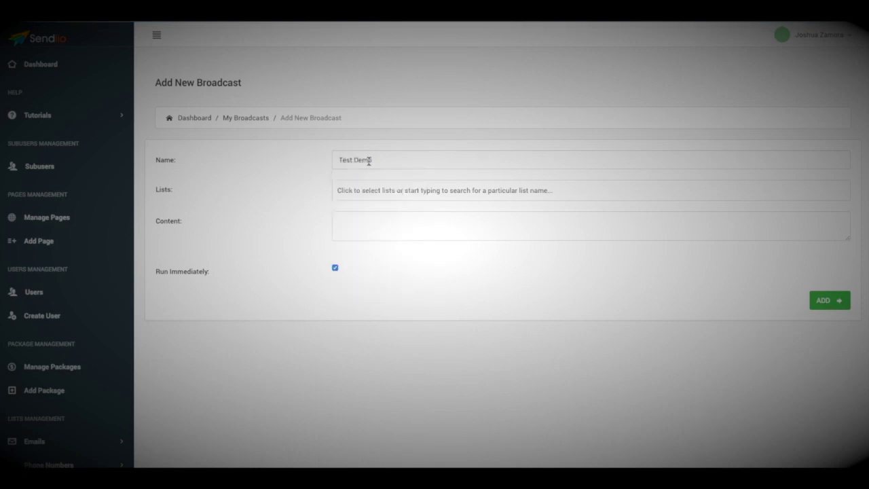
Step: Assign the lists Testing, Testing 2, Tutorial List and dfgdfg to the broadcast
left_click(396, 191)
left_click(376, 229)
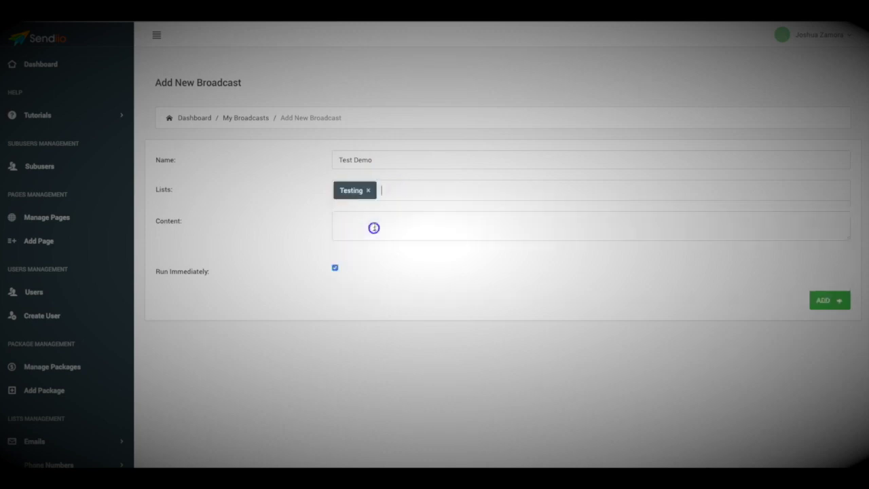
left_click(407, 192)
left_click(384, 248)
left_click(453, 184)
left_click(395, 268)
left_click(520, 188)
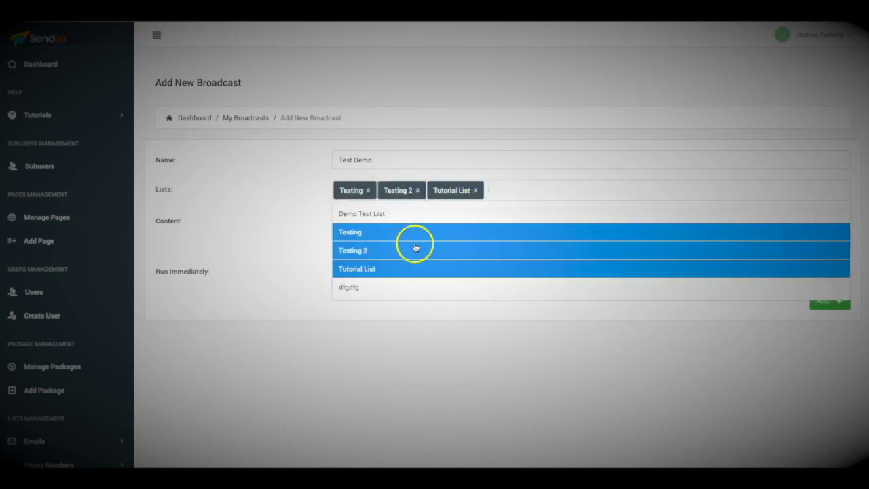
left_click(366, 288)
left_click(381, 226)
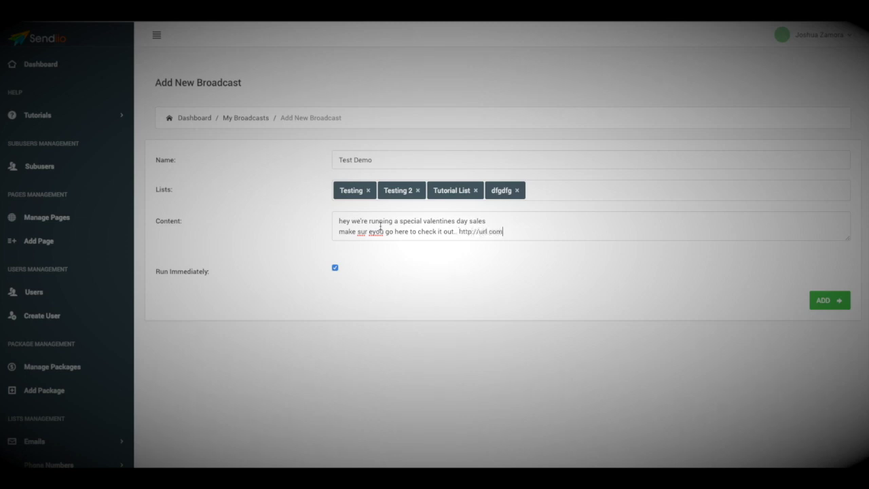
left_click(286, 245)
left_click_drag(849, 241, 840, 346)
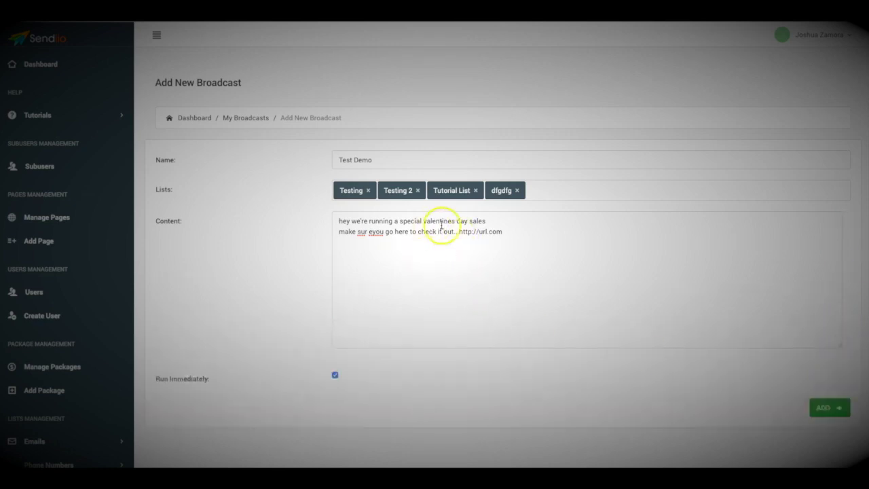
Step: Correct the typo in the broadcast content so that it reads "make sure you go here to check it out.."
scroll(344, 237, "down", 1)
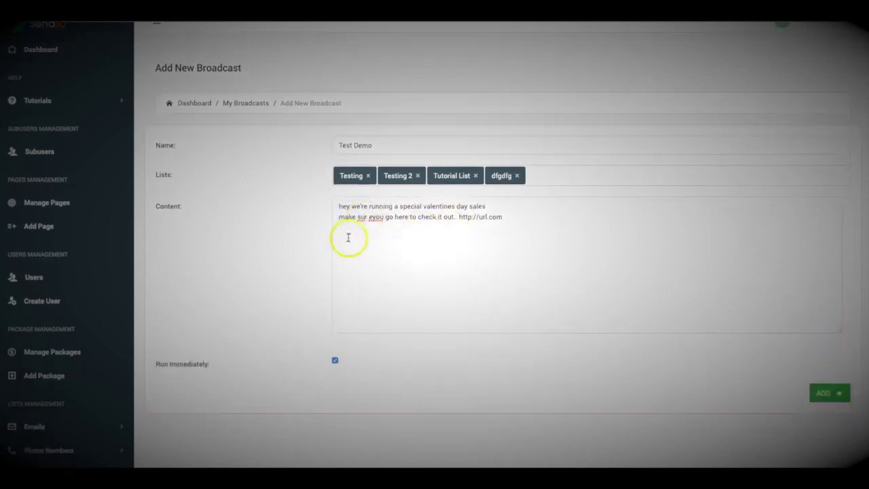
scroll(339, 212, "down", 1)
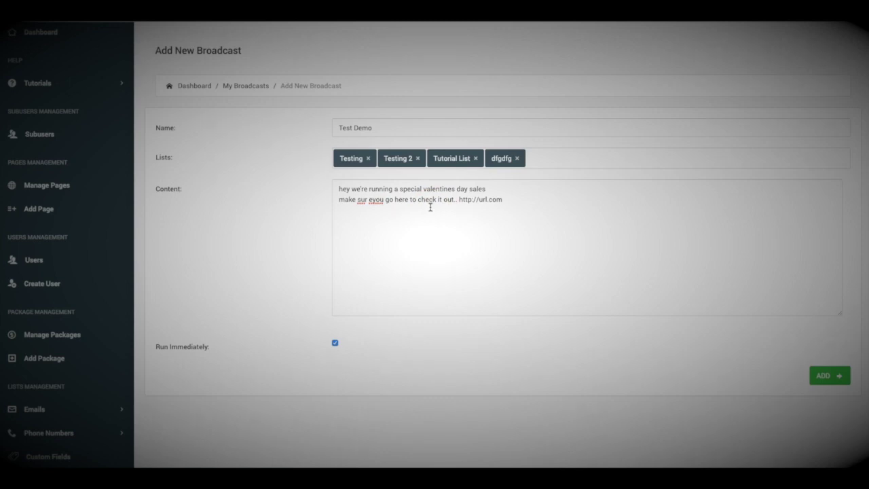
left_click(370, 200)
key("BackSpace")
left_click(372, 201)
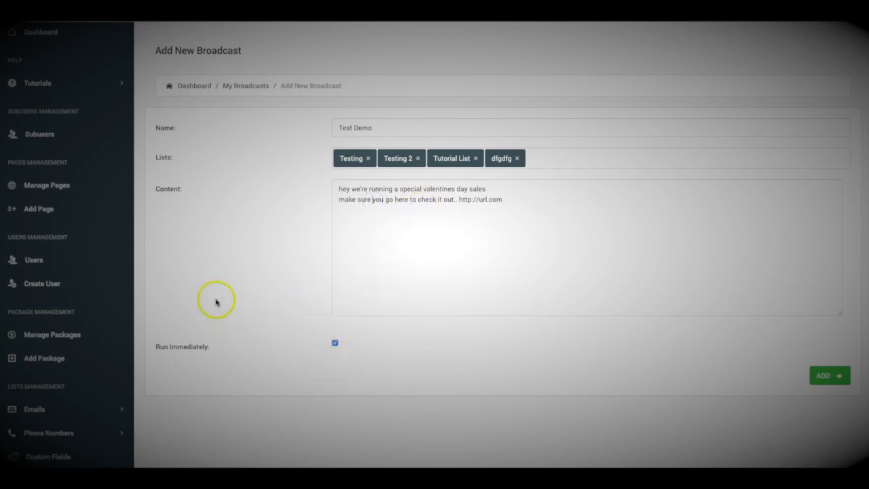
scroll(224, 314, "down", 1)
left_click(334, 325)
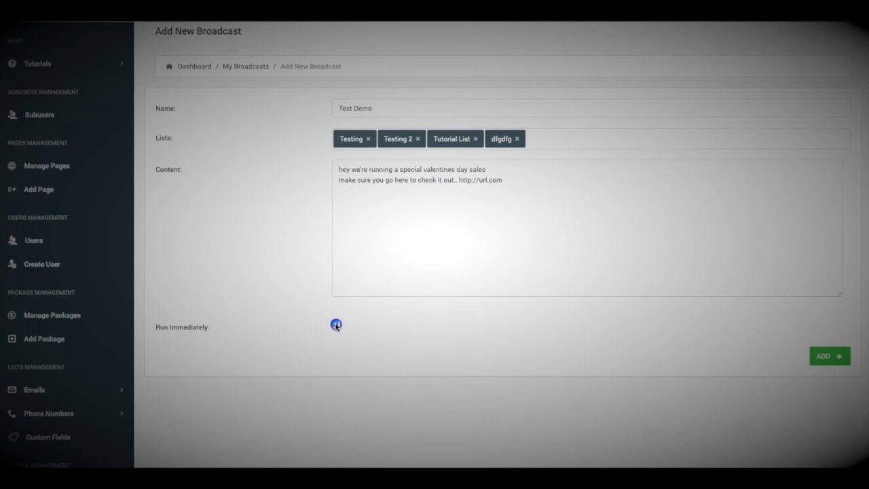
scroll(287, 313, "down", 1)
left_click(384, 340)
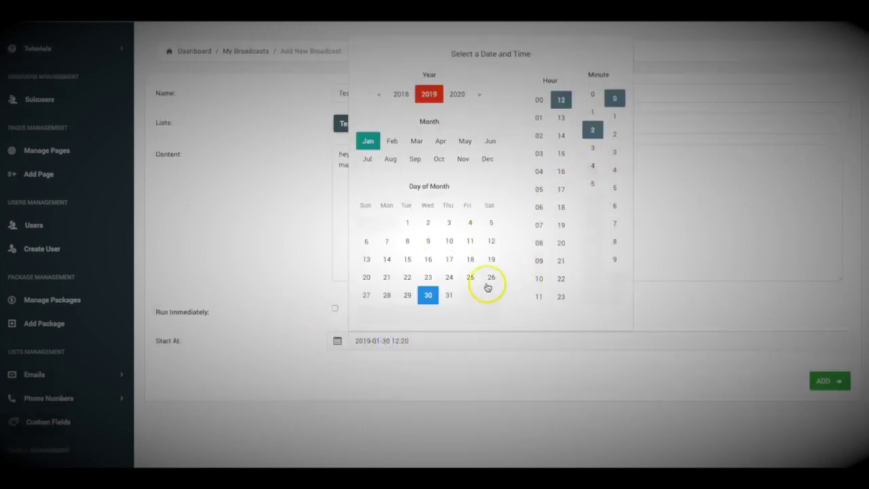
scroll(487, 287, "up", 1)
left_click(592, 163)
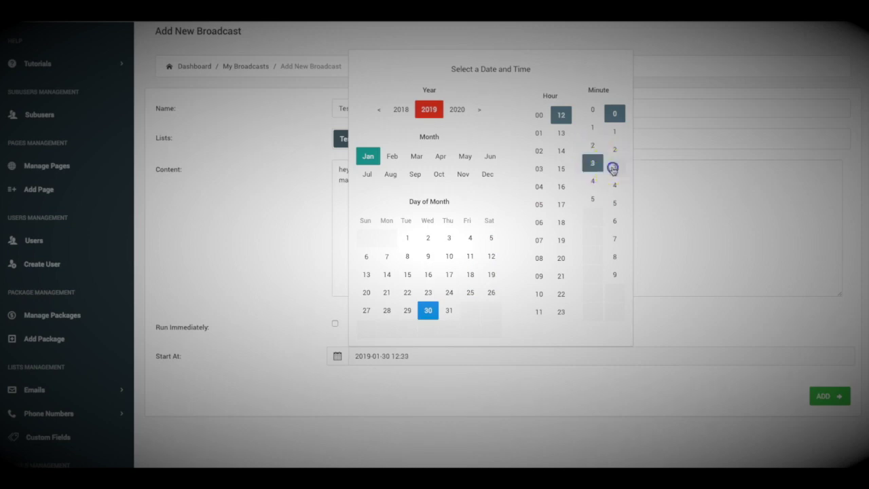
left_click(613, 169)
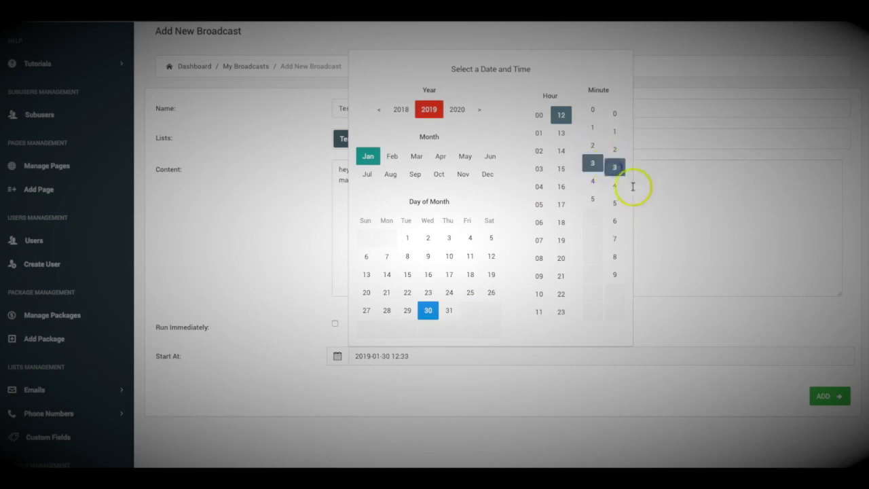
left_click(577, 373)
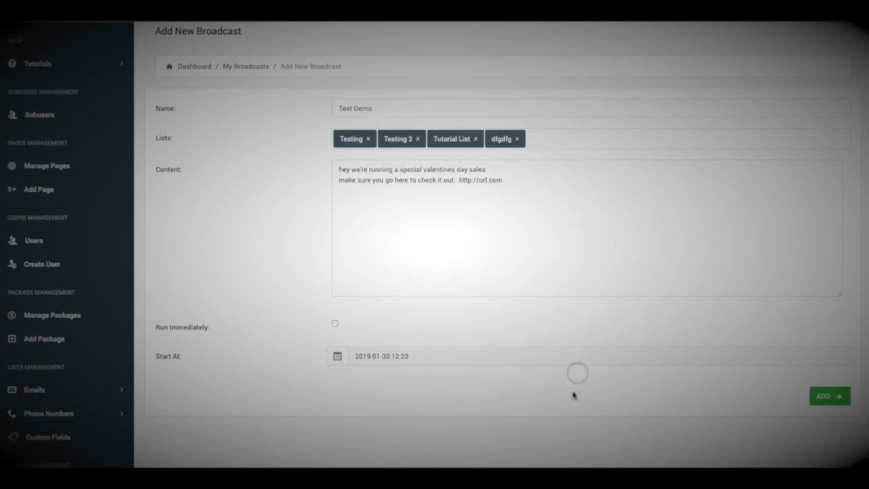
left_click(826, 398)
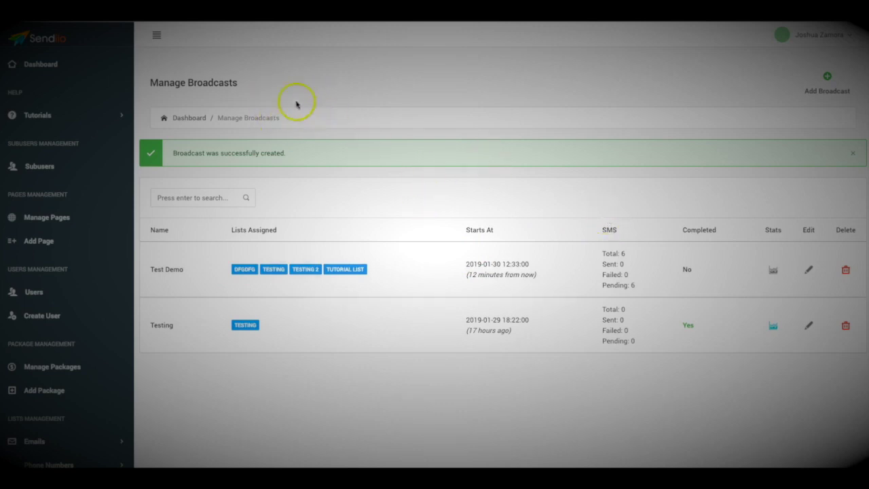
Step: Start adding a new SMS sequence
scroll(326, 116, "down", 6)
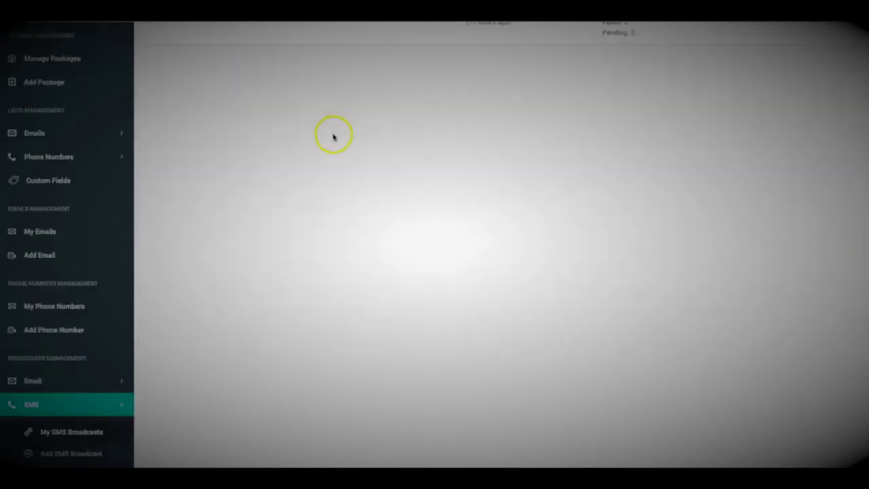
scroll(235, 258, "down", 3)
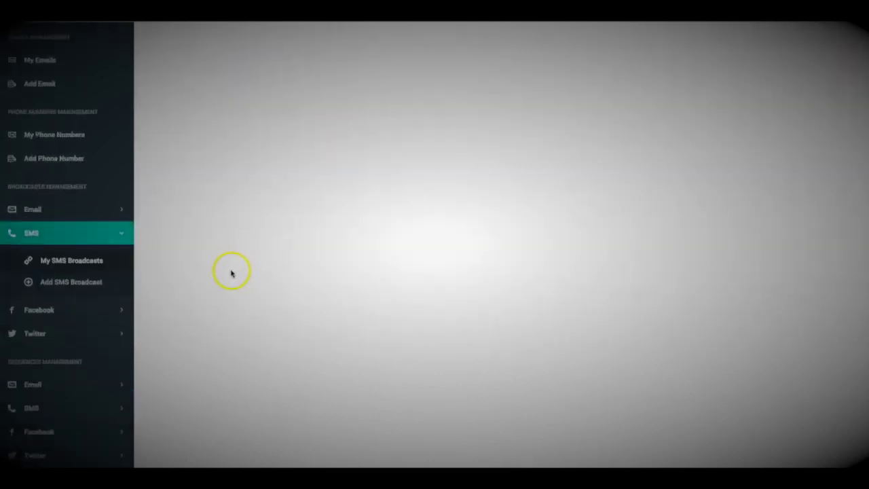
left_click(52, 323)
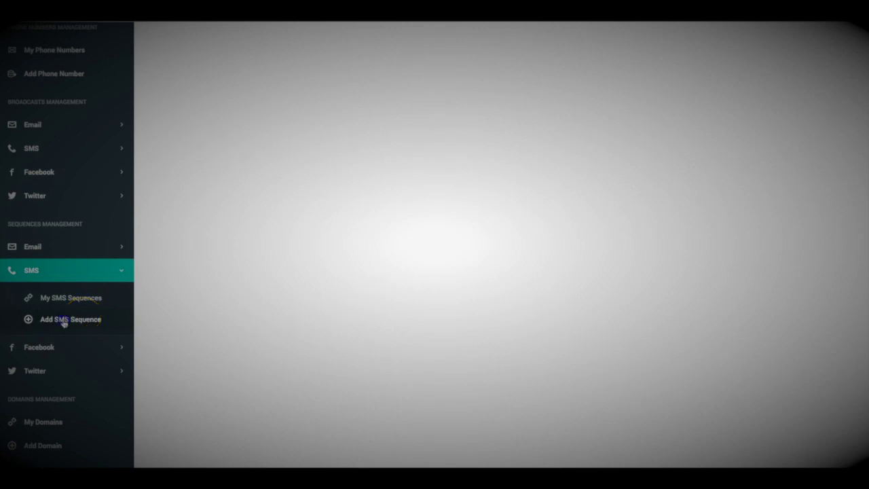
left_click(71, 319)
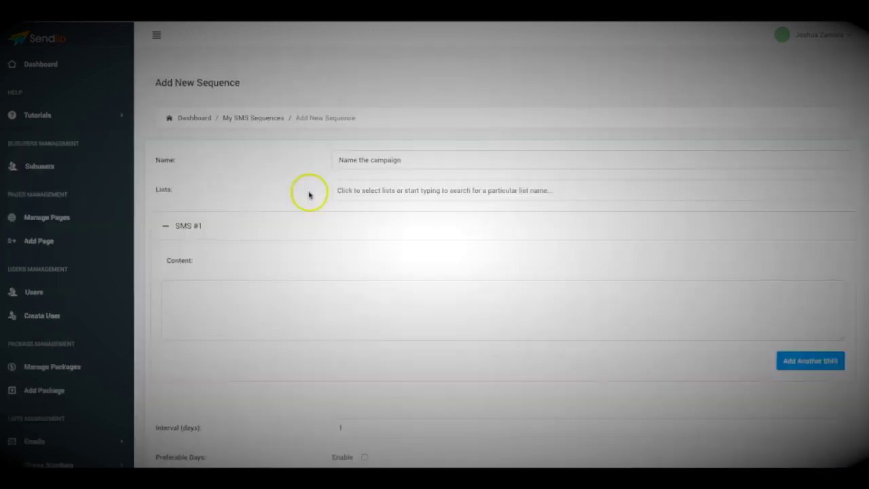
Step: Assign the lists Testing and Testing 2 to the new sequence
left_click(344, 188)
left_click(365, 229)
left_click(399, 189)
left_click(394, 249)
left_click(440, 196)
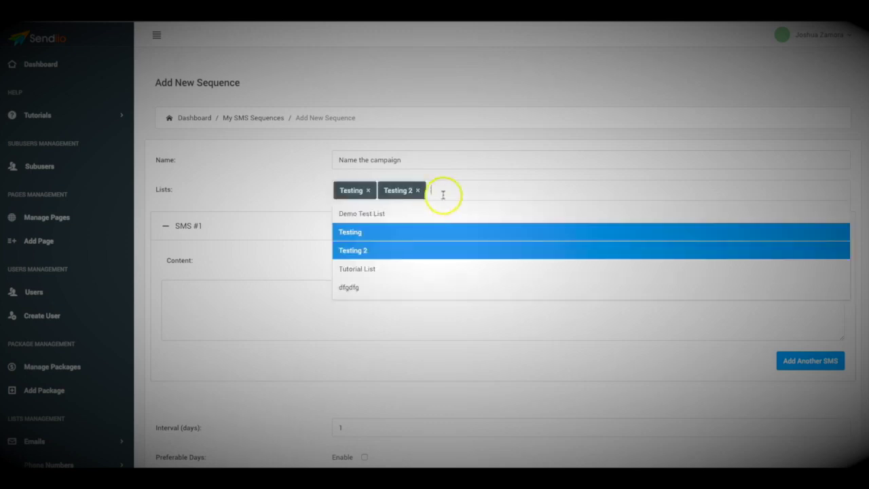
left_click(423, 268)
left_click(510, 192)
left_click(452, 275)
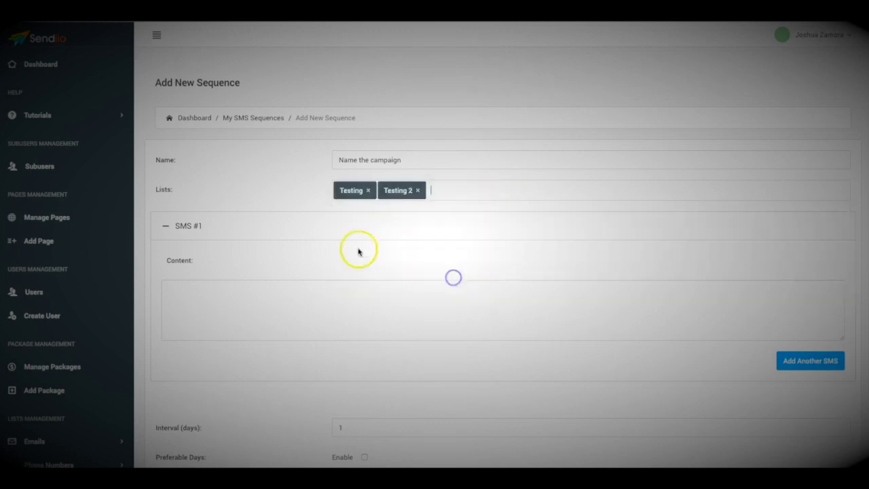
scroll(289, 224, "down", 1)
left_click(291, 276)
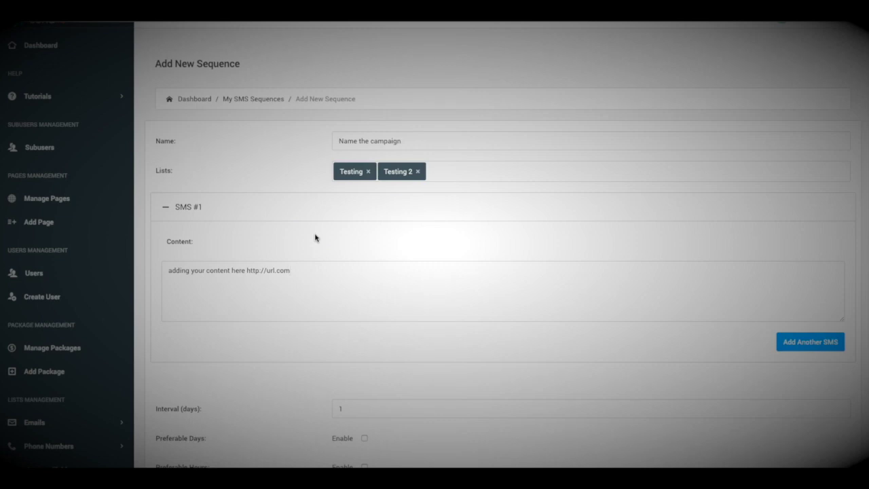
Step: Add a second SMS with the content "Add your second message content" and a third SMS with "message #3 here"
scroll(339, 292, "down", 1)
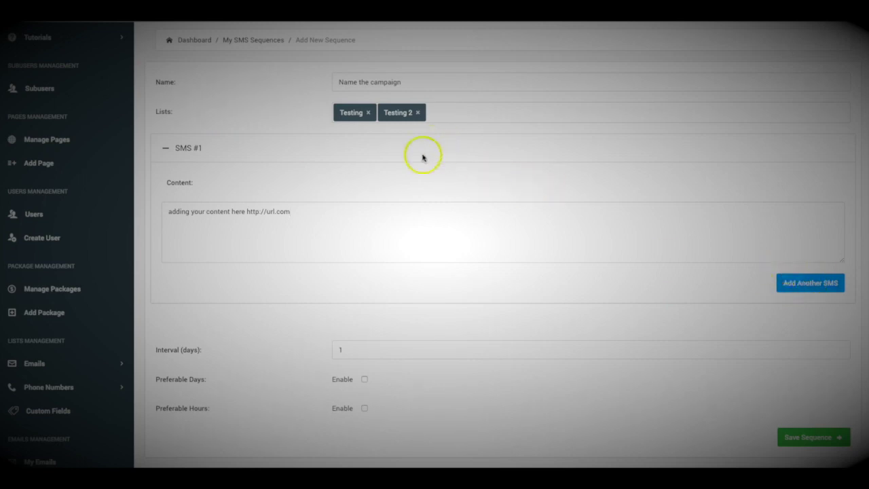
left_click(802, 284)
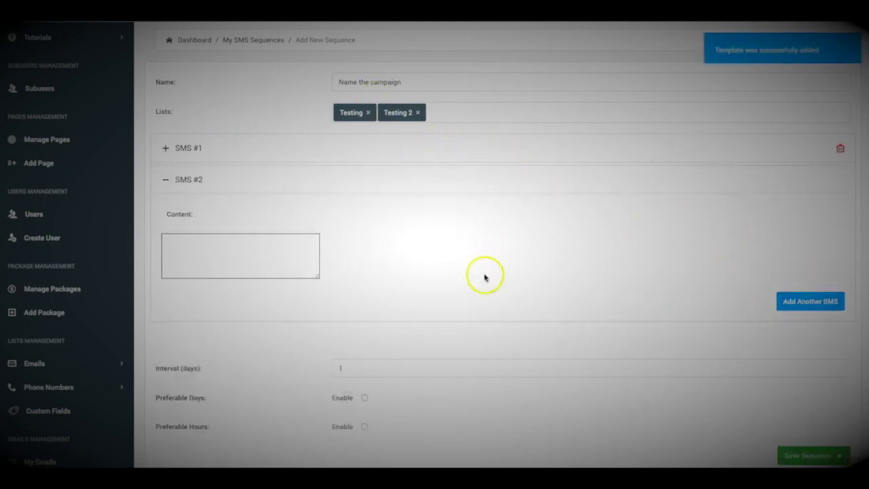
left_click(256, 252)
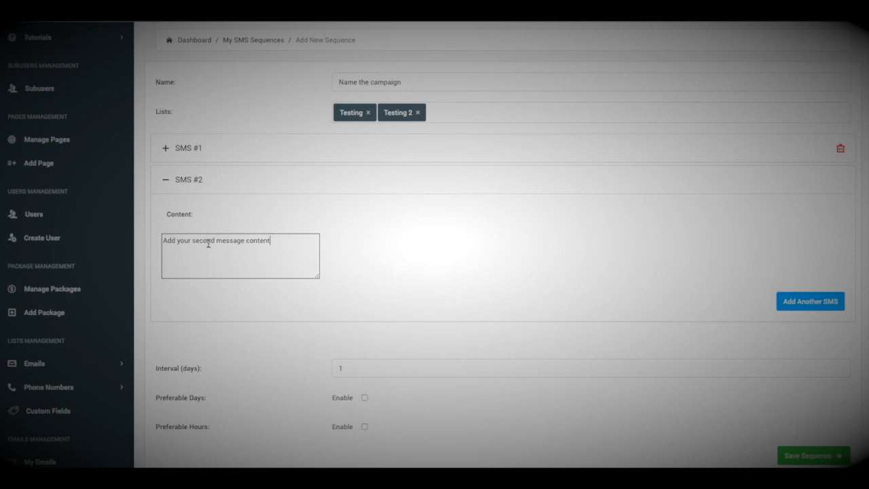
left_click(792, 307)
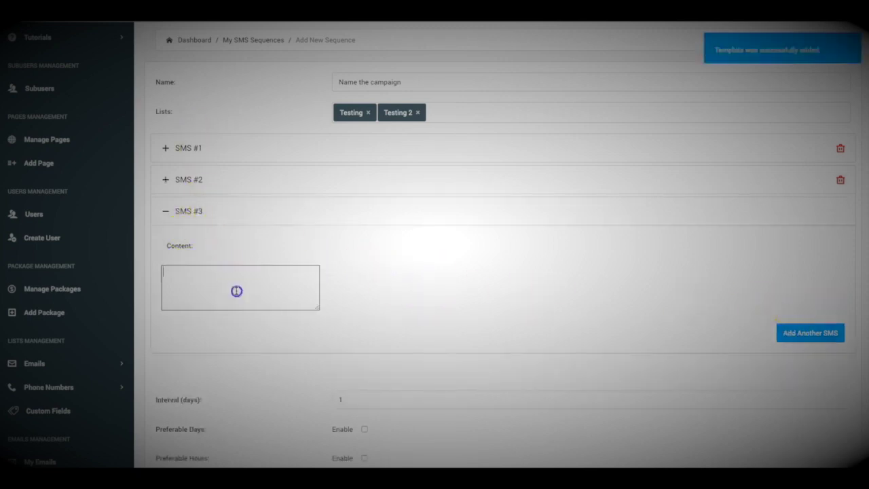
type("message #3 here")
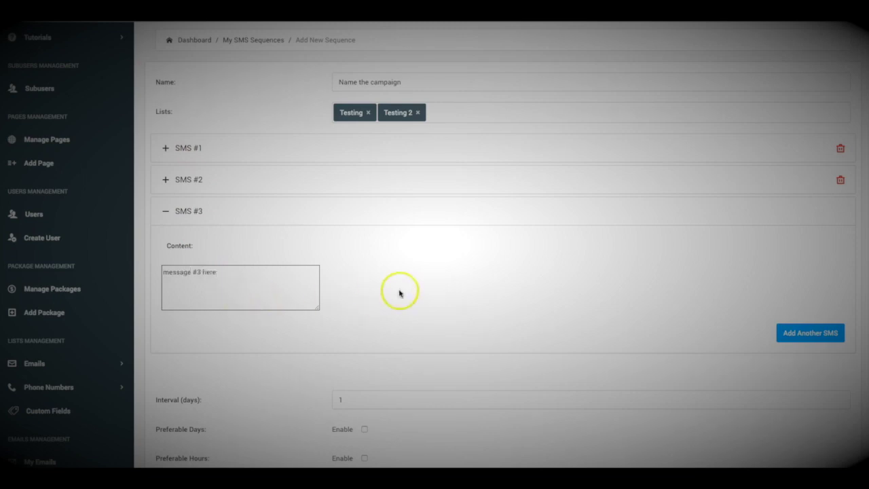
Step: Review the sequence's name, lists and SMS entries together with its interval and preferable days and hours options
scroll(374, 271, "down", 1)
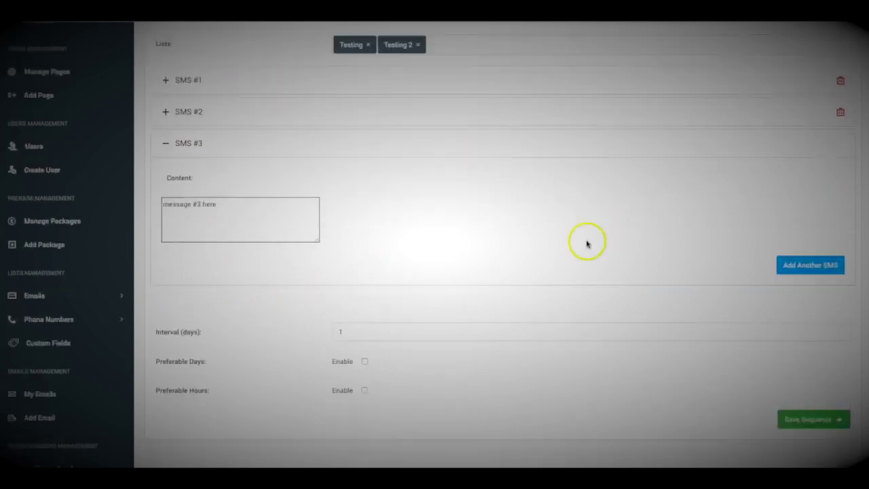
scroll(306, 156, "up", 1)
scroll(328, 181, "up", 1)
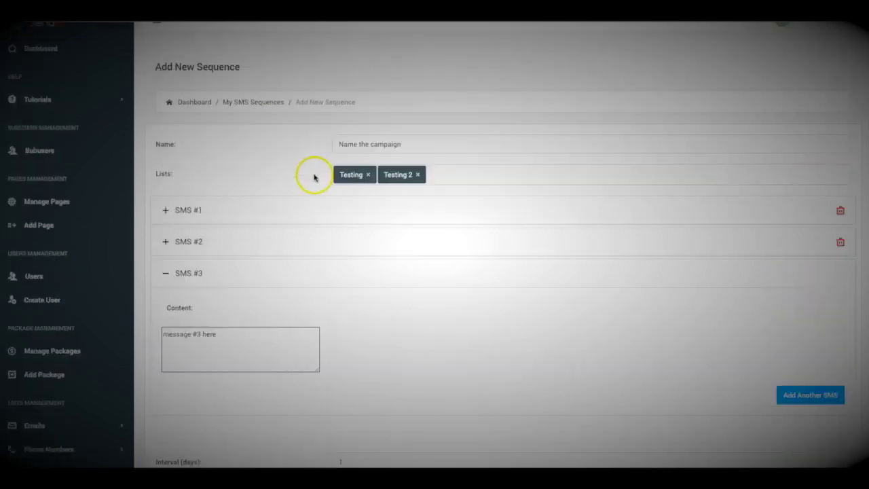
scroll(288, 195, "down", 2)
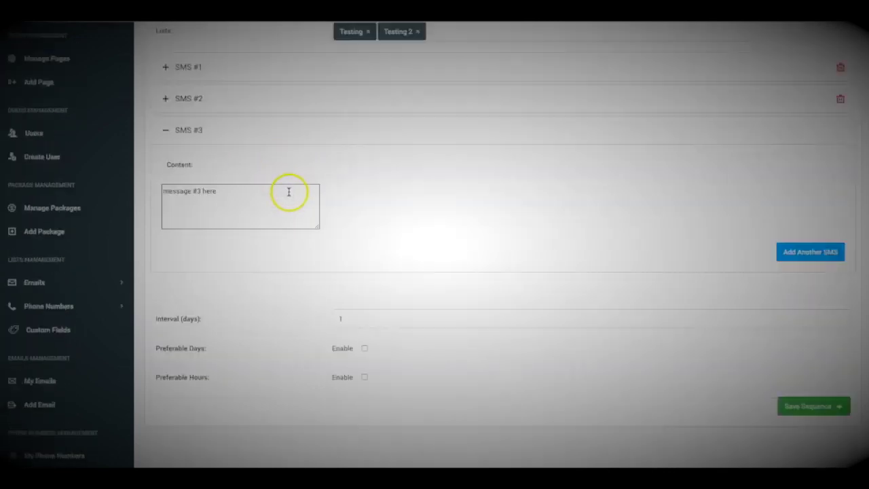
scroll(353, 195, "down", 1)
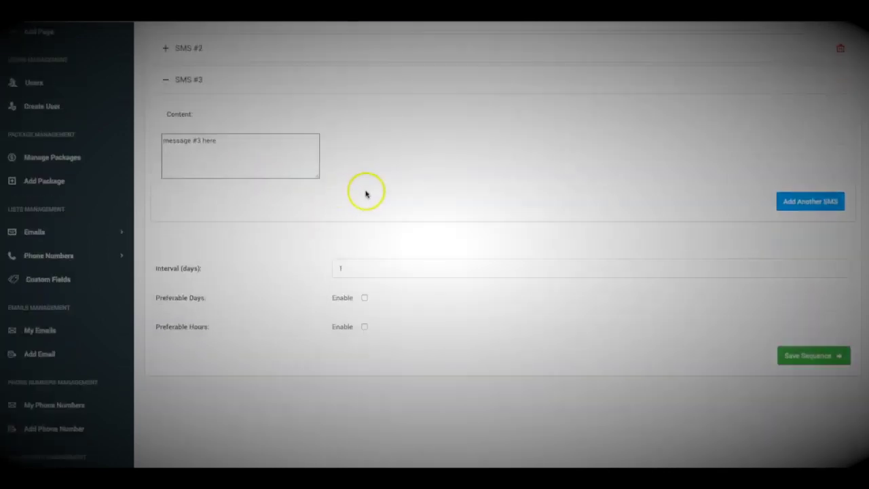
left_click(374, 270)
scroll(256, 207, "up", 1)
scroll(256, 207, "up", 1)
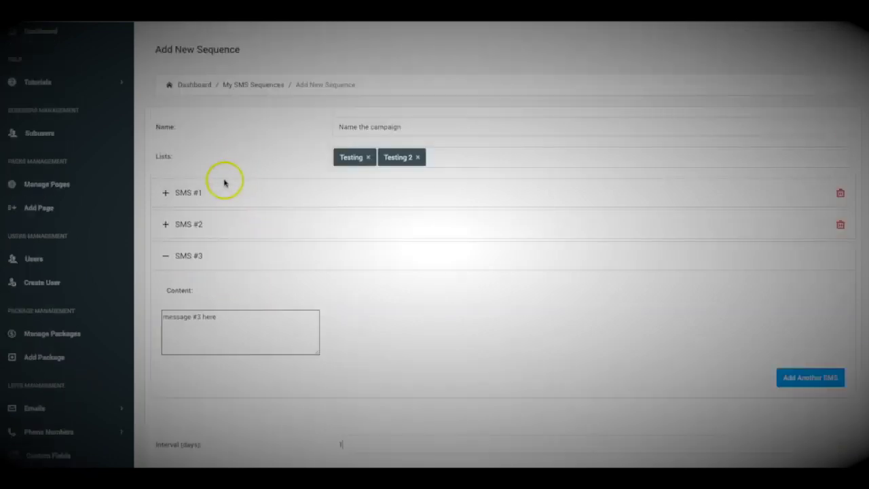
scroll(219, 200, "down", 1)
scroll(244, 183, "down", 1)
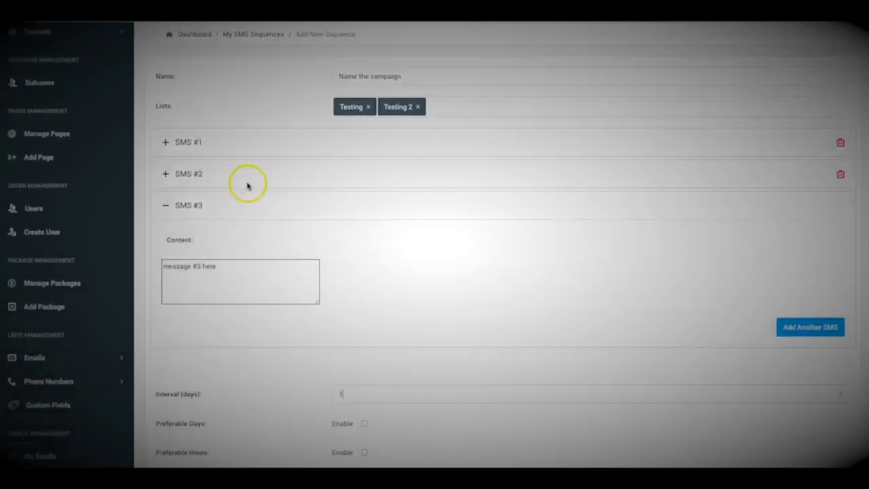
scroll(248, 187, "down", 1)
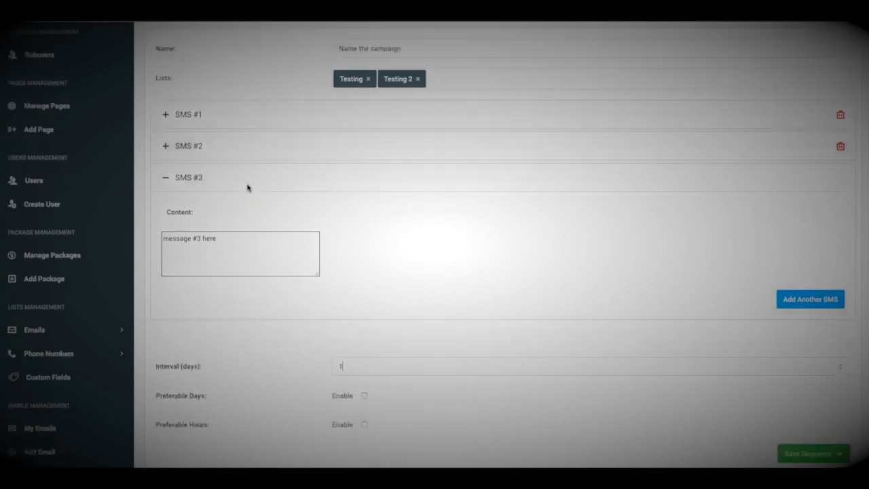
scroll(247, 188, "down", 3)
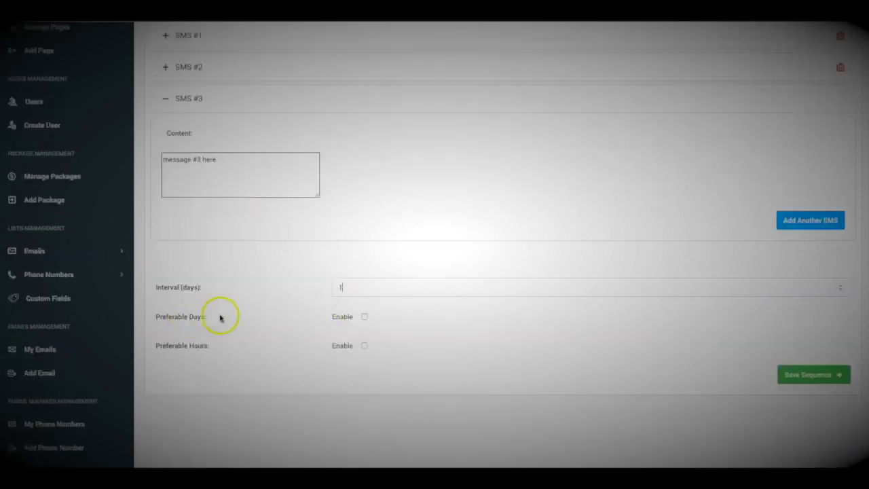
Step: Enable preferable days for the sequence and select Monday through Friday
left_click(365, 316)
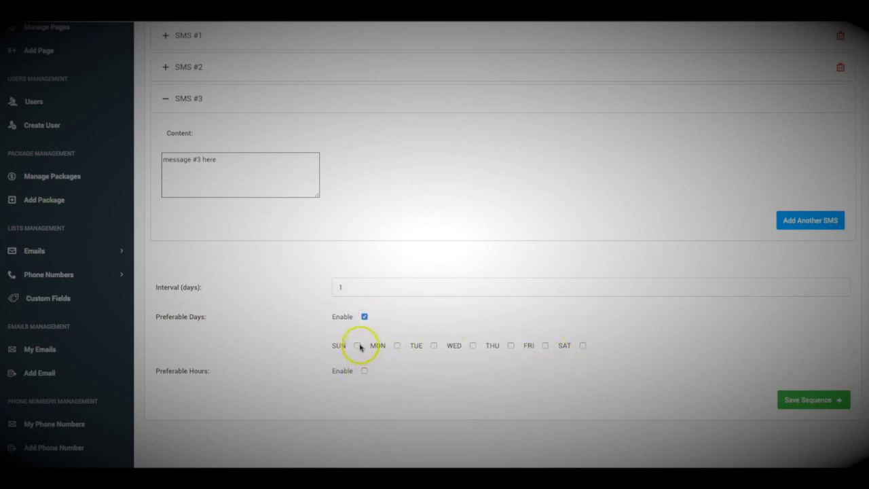
left_click(397, 346)
left_click(433, 347)
left_click(473, 347)
left_click(510, 346)
left_click(546, 346)
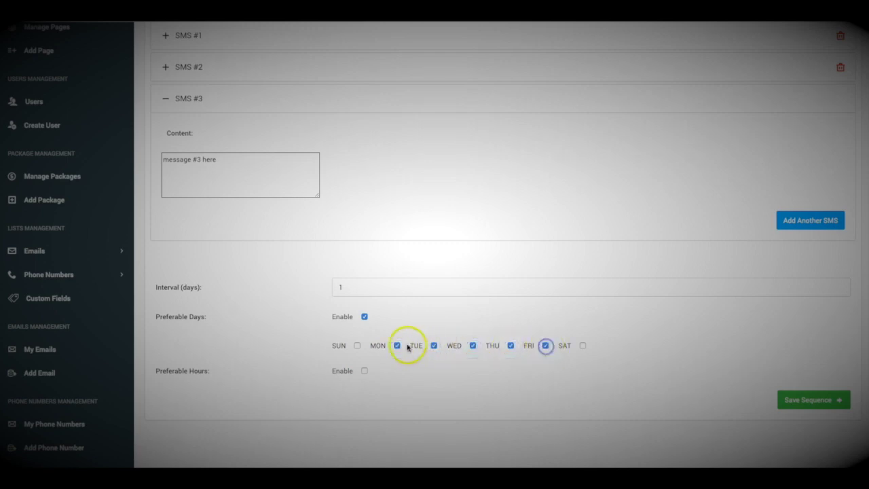
Step: Enable preferable hours for the sequence and set the starting hour to 9
left_click(364, 372)
scroll(224, 367, "down", 1)
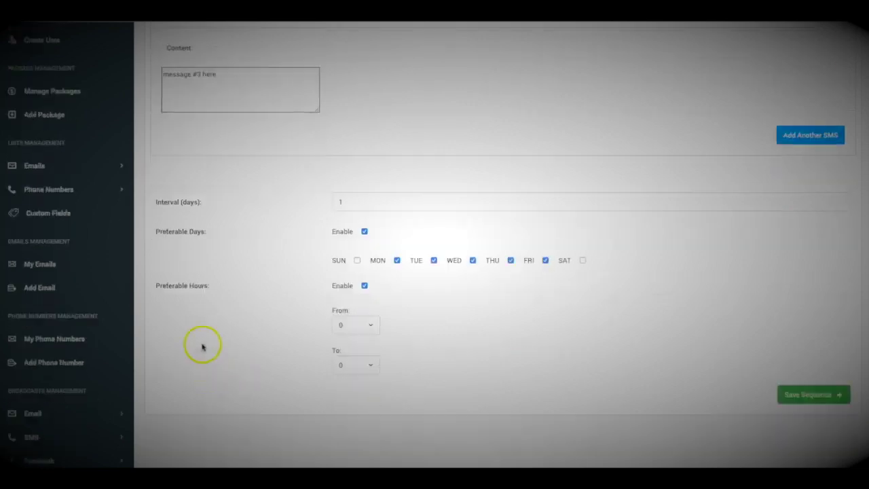
scroll(268, 280, "down", 1)
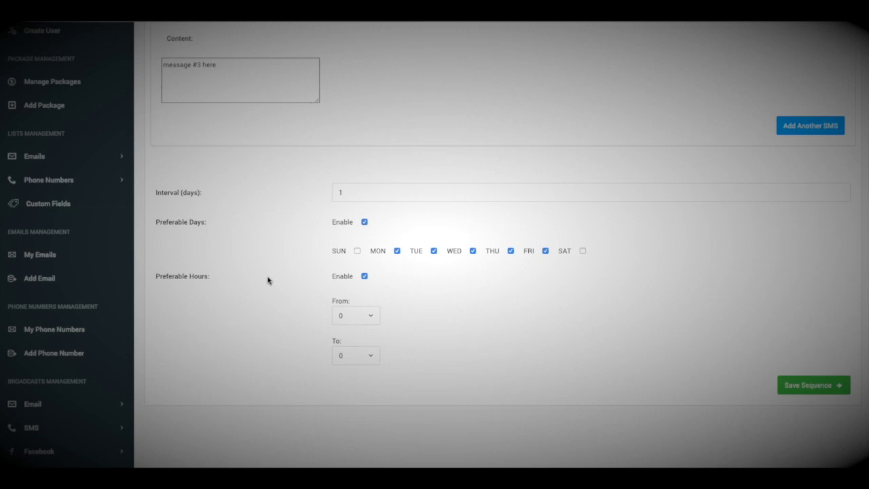
left_click(360, 315)
scroll(357, 344, "down", 3)
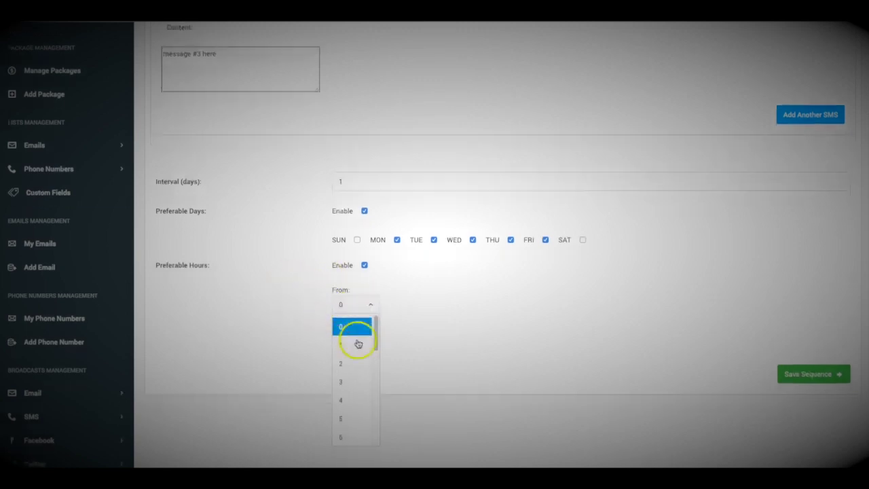
left_click(360, 368)
Step: Try ending the preferable hours at 7 and at 5, and set the starting hour to 9 again
left_click(358, 345)
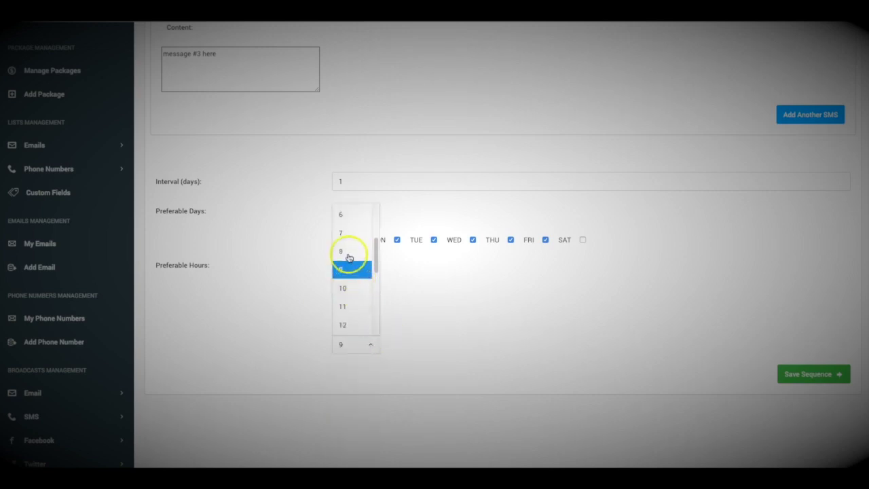
left_click(353, 235)
left_click(369, 343)
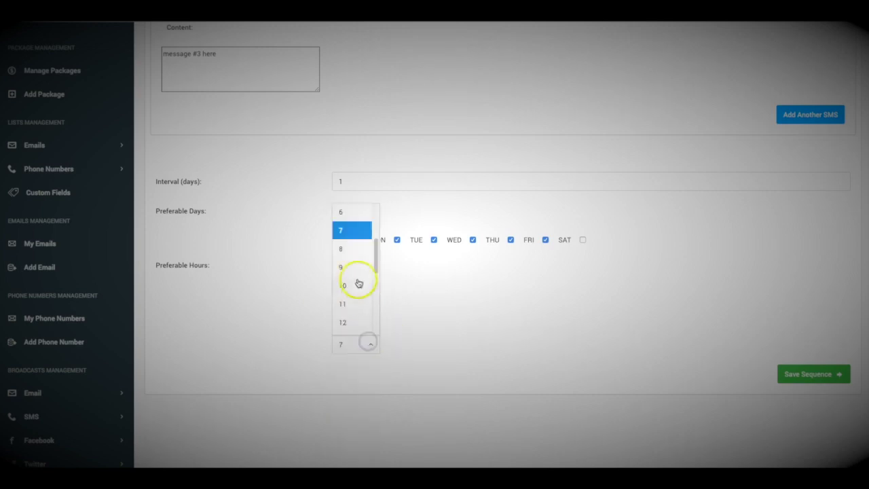
left_click(348, 244)
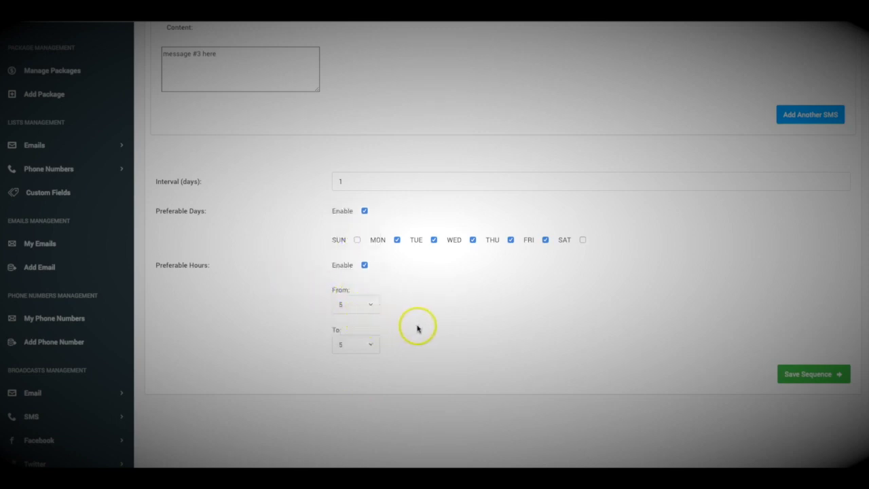
left_click(369, 305)
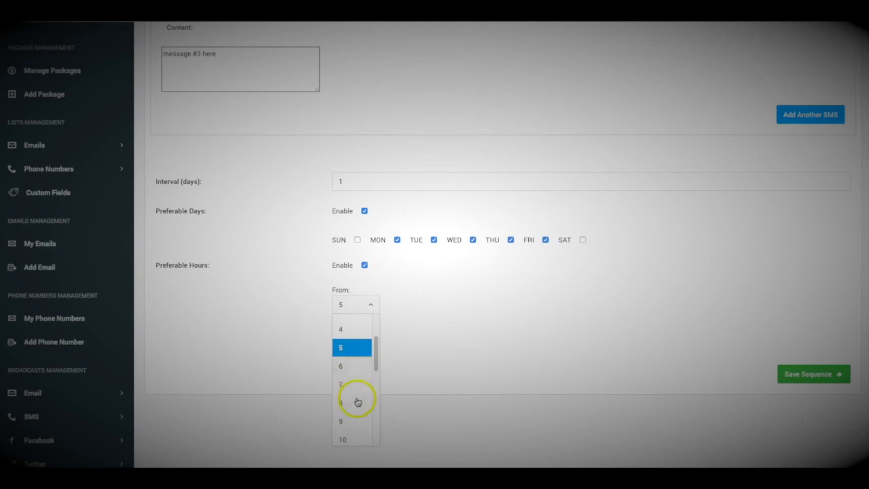
left_click(347, 419)
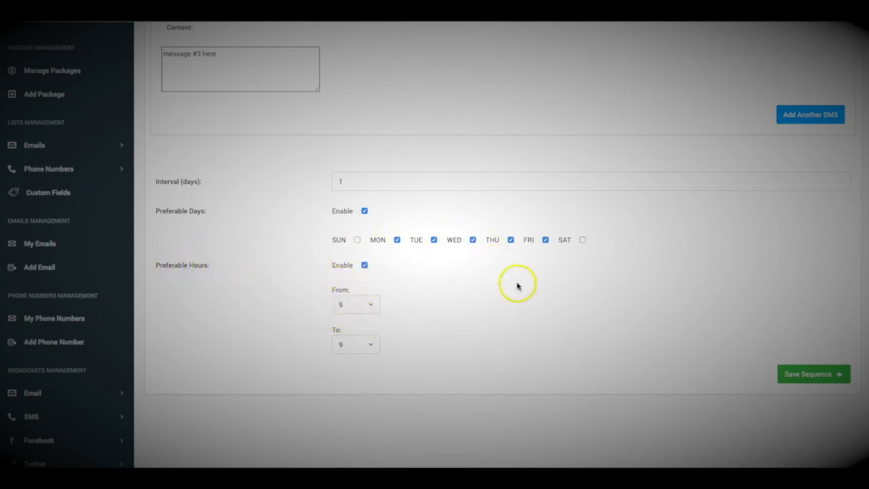
Step: Check the sequence's messages, interval, days and hours, and save the sequence
scroll(627, 302, "up", 3)
scroll(584, 299, "down", 3)
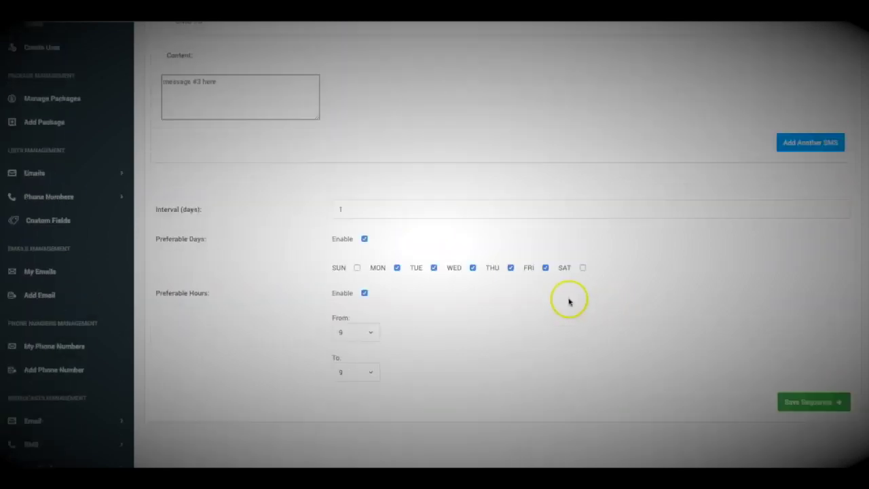
scroll(381, 226, "up", 3)
scroll(781, 235, "down", 9)
scroll(773, 255, "up", 3)
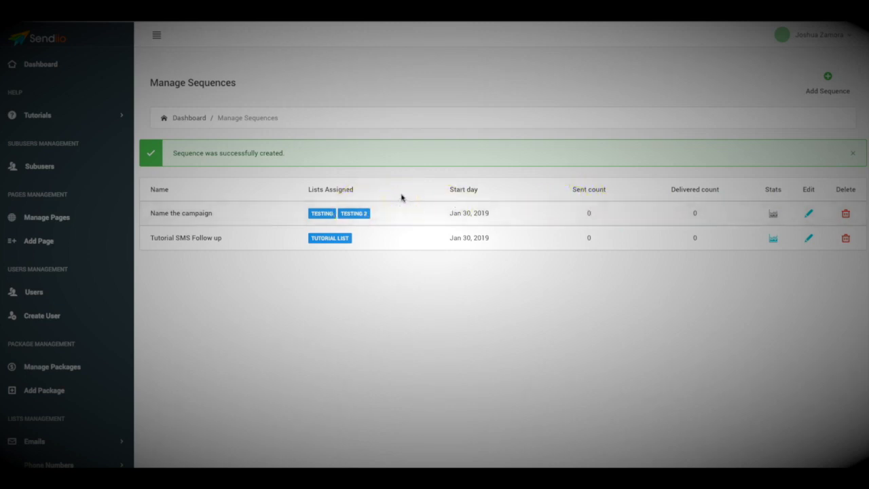
left_click(427, 174)
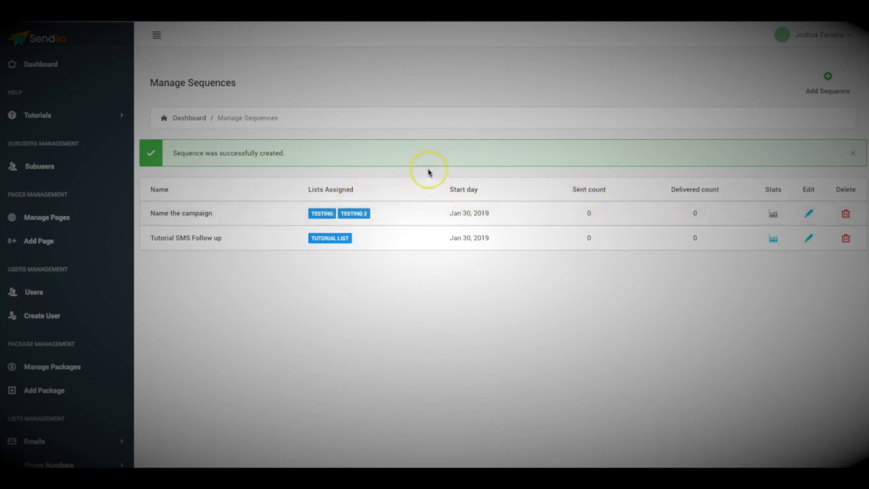